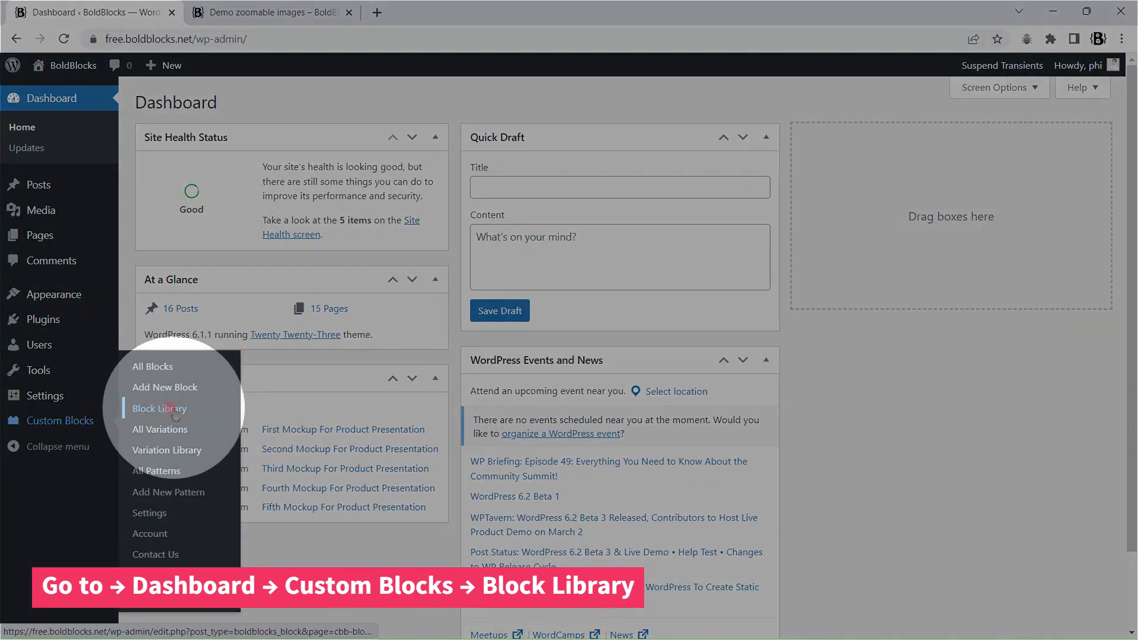
Step: Import the Zoomable images block from the custom Block Library
{"action": "left_click", "coordinate": [160, 409]}
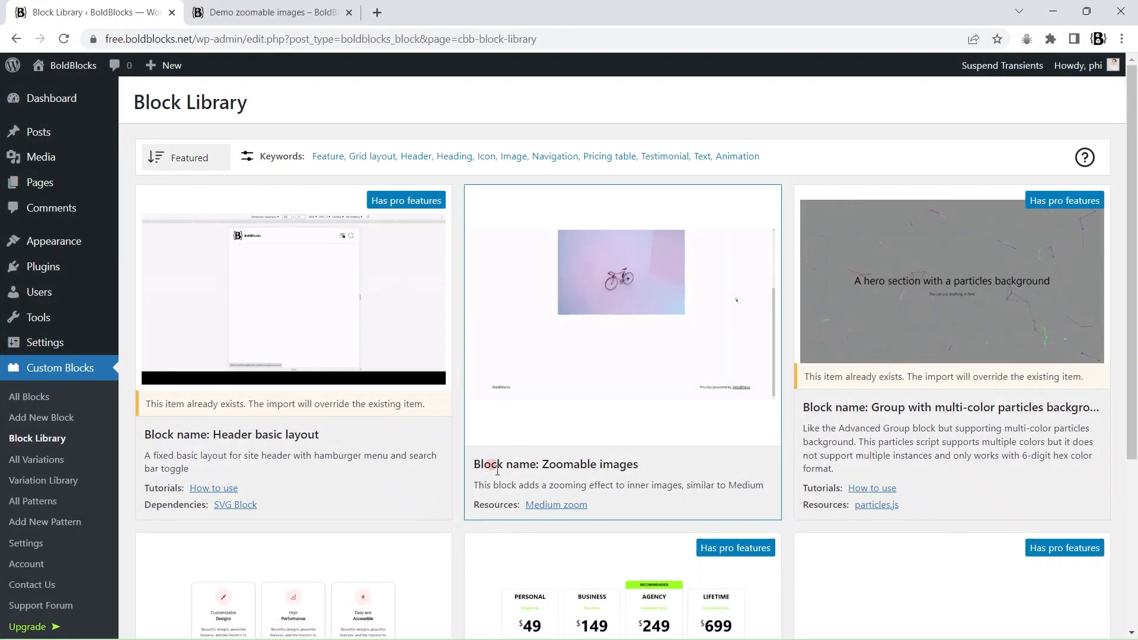
{"action": "left_click_drag", "start_coordinate": [474, 484], "coordinate": [759, 487]}
{"action": "left_click", "coordinate": [731, 466]}
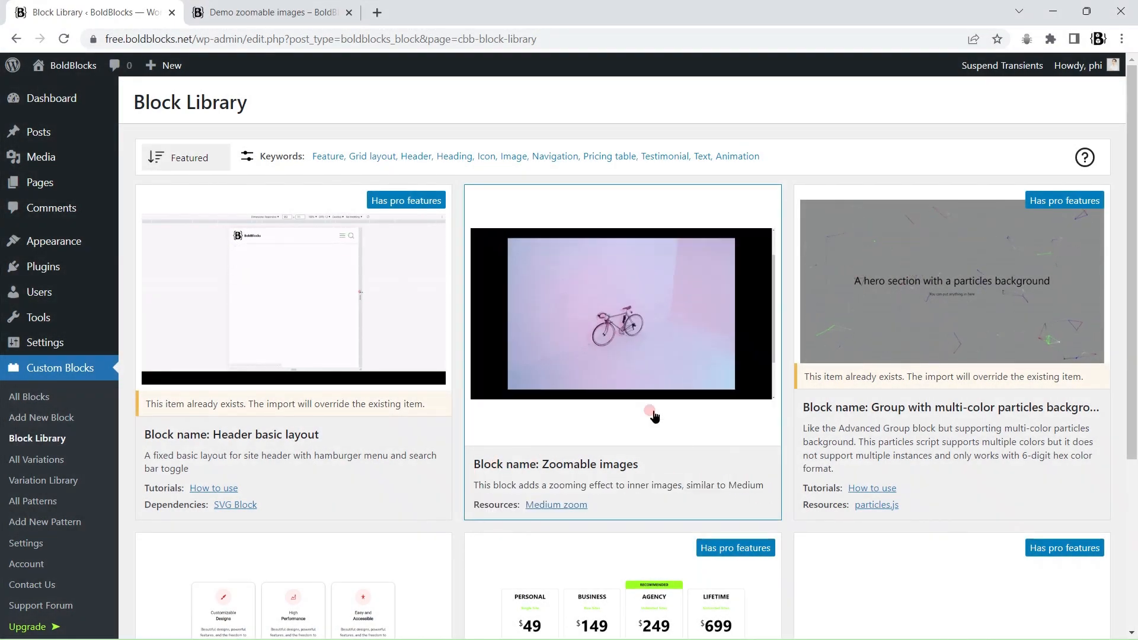
{"action": "left_click", "coordinate": [627, 314]}
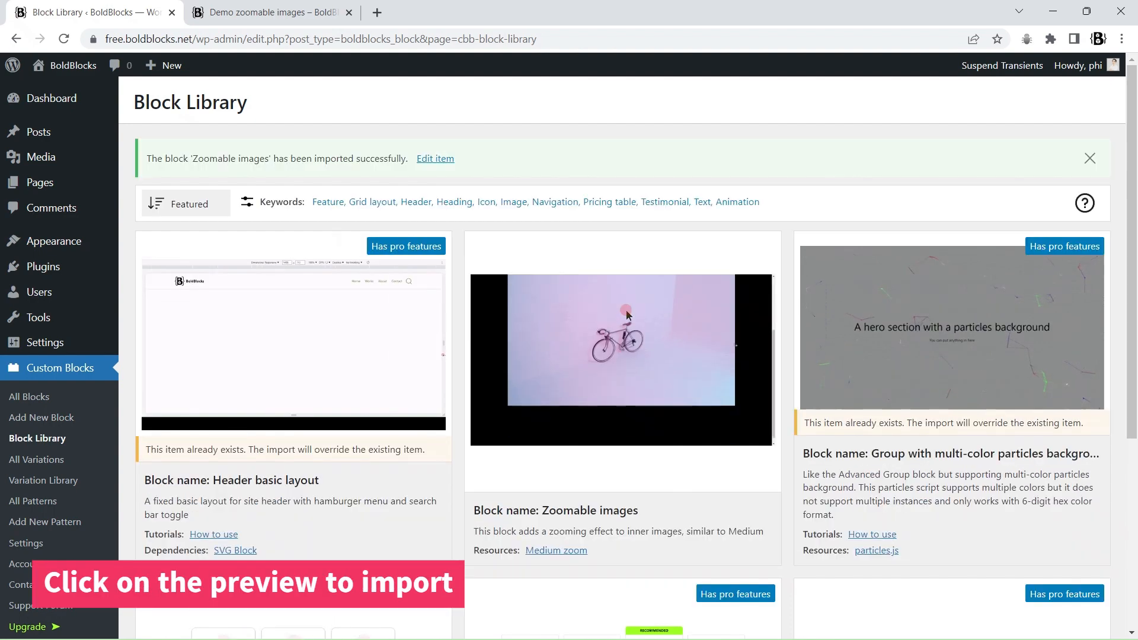
Step: Open the imported Zoomable images block for editing in a new tab and examine its template lock, description and icon settings
{"action": "right_click", "coordinate": [450, 160]}
{"action": "left_click", "coordinate": [479, 175]}
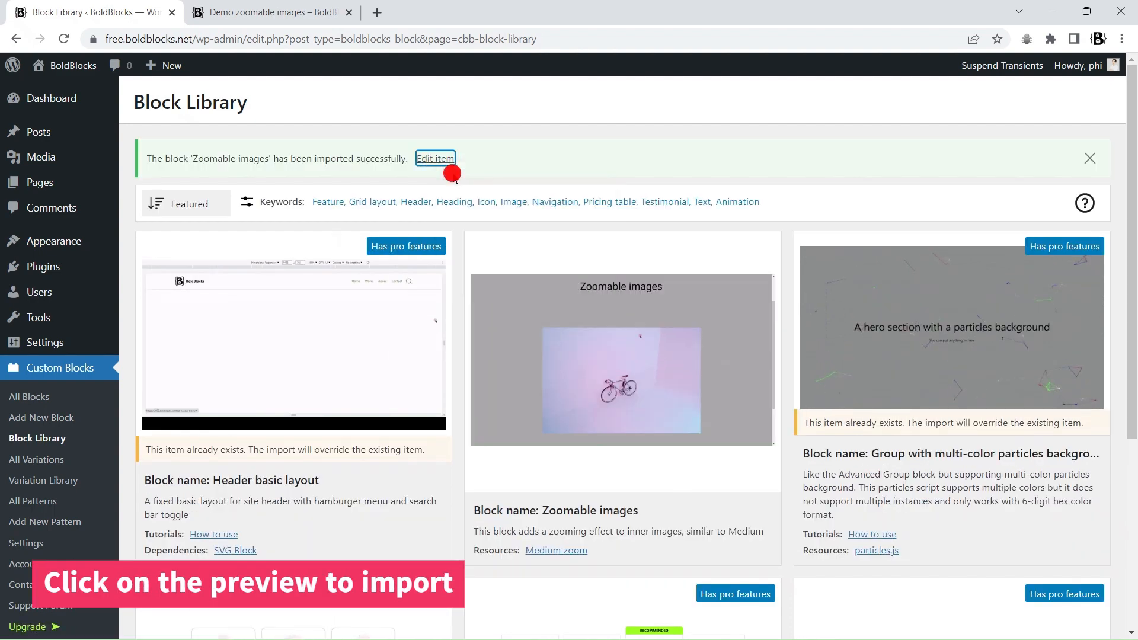
{"action": "left_click", "coordinate": [240, 7]}
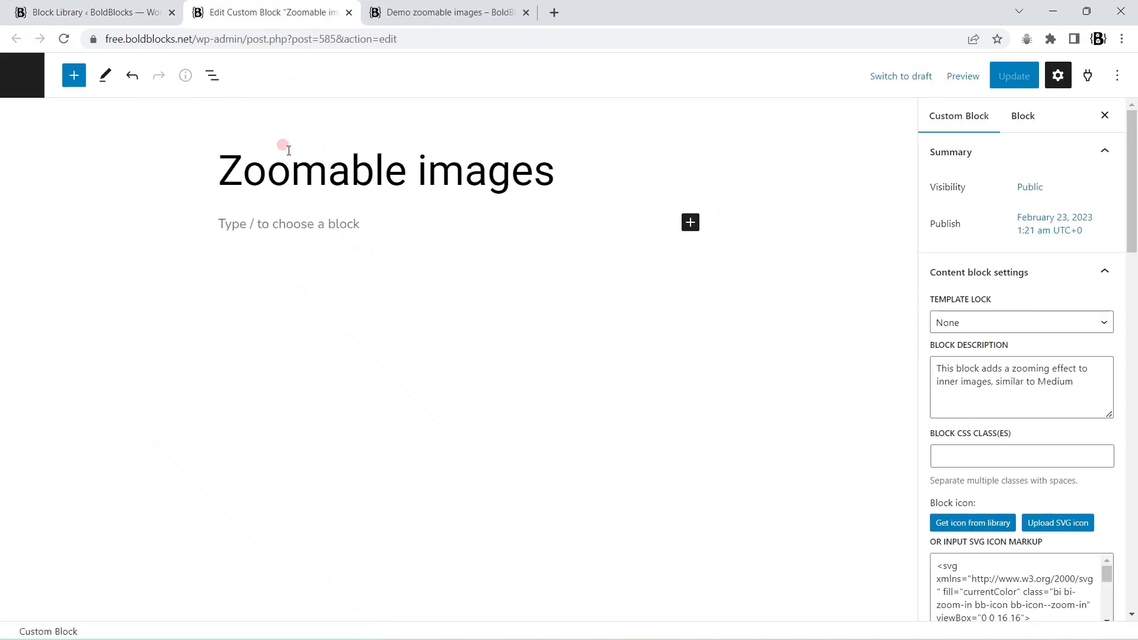
{"action": "scroll", "coordinate": [1022, 356], "scroll_direction": "down", "scroll_amount": 3}
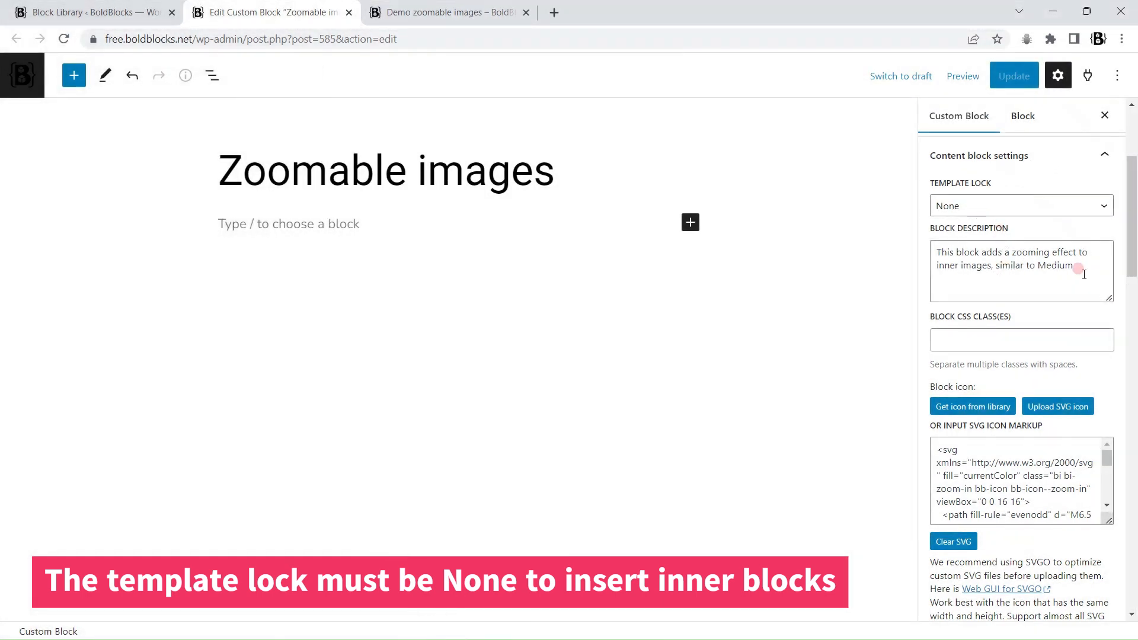
{"action": "left_click_drag", "start_coordinate": [1083, 271], "coordinate": [936, 249]}
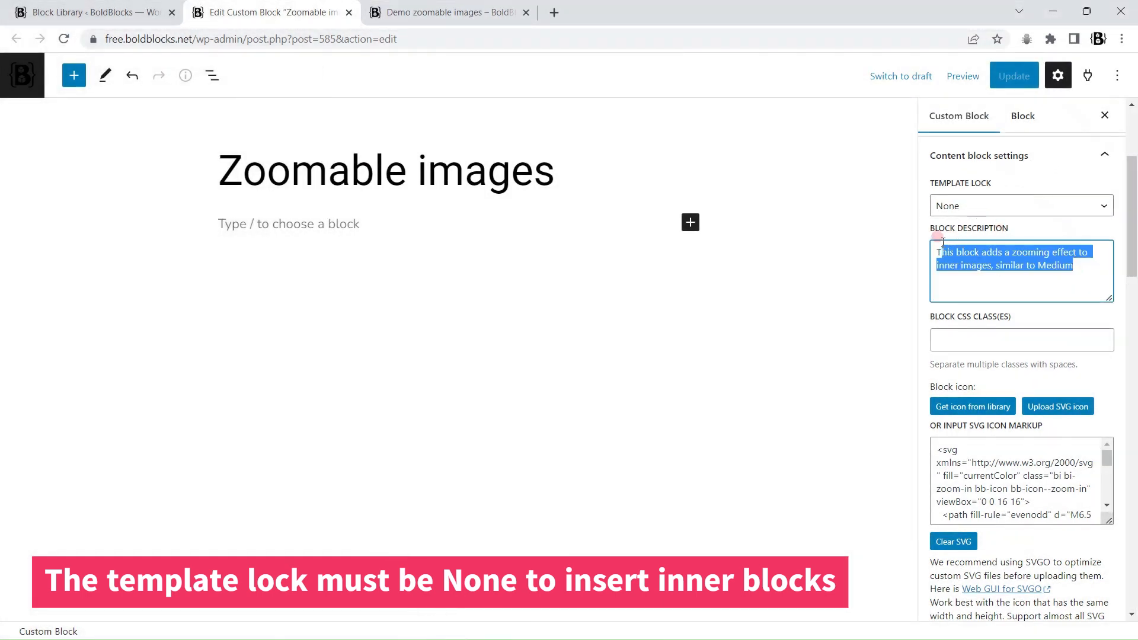
{"action": "left_click", "coordinate": [1054, 272]}
{"action": "scroll", "coordinate": [1058, 278], "scroll_direction": "down", "scroll_amount": 3}
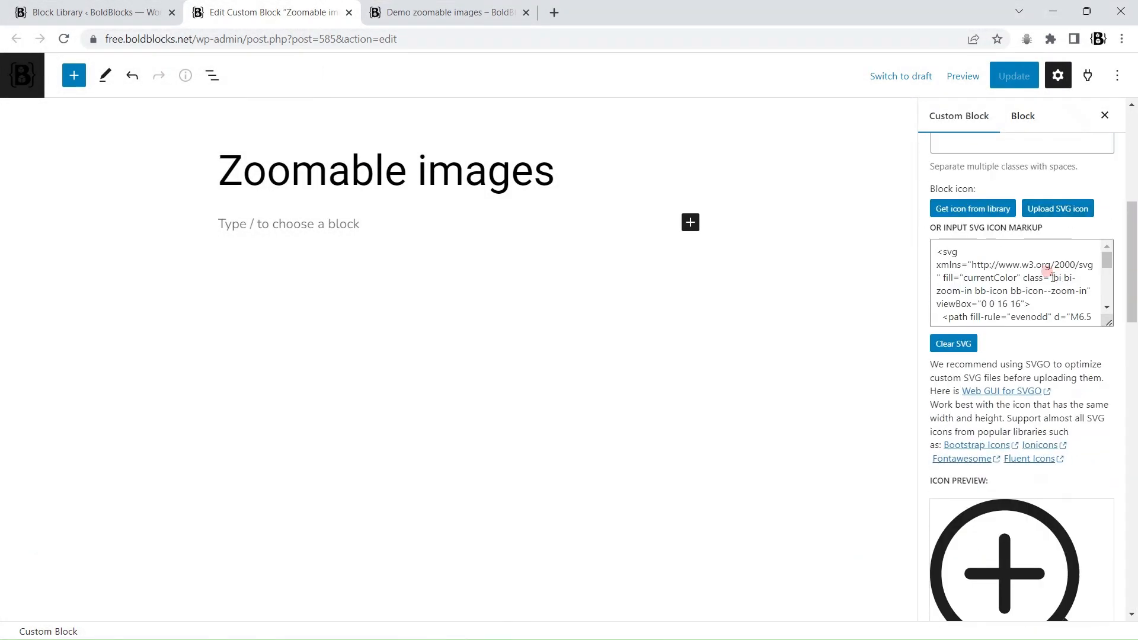
{"action": "scroll", "coordinate": [1055, 352], "scroll_direction": "down", "scroll_amount": 10}
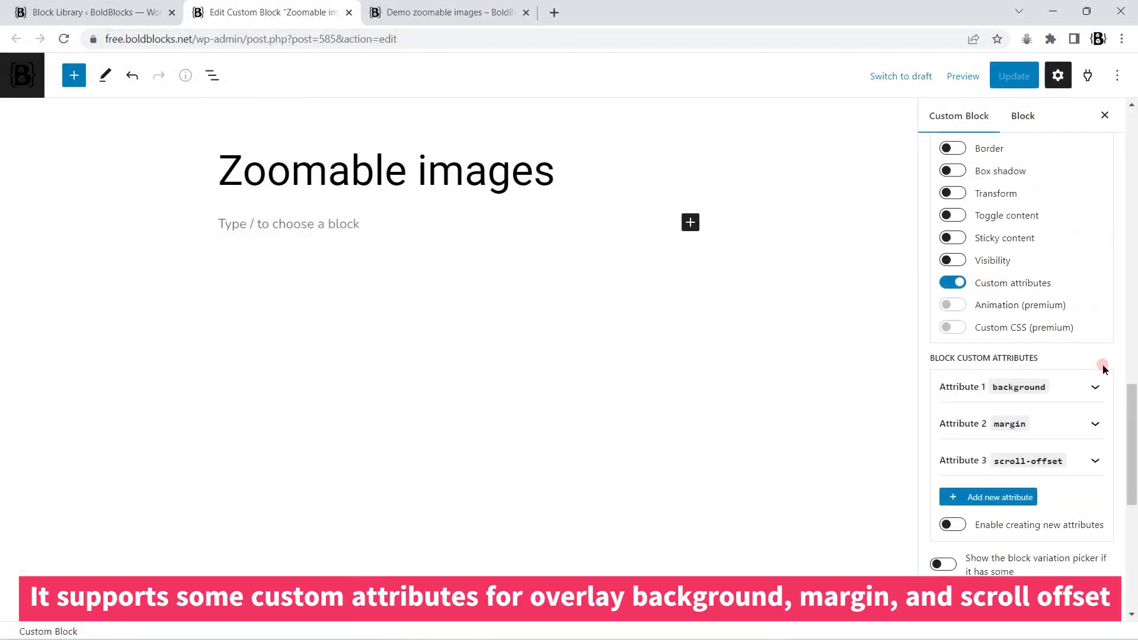
Step: Examine the settings of the block's background custom attribute, including its overlay label, and collapse them again
{"action": "left_click", "coordinate": [1096, 388]}
{"action": "scroll", "coordinate": [1077, 332], "scroll_direction": "down", "scroll_amount": 3}
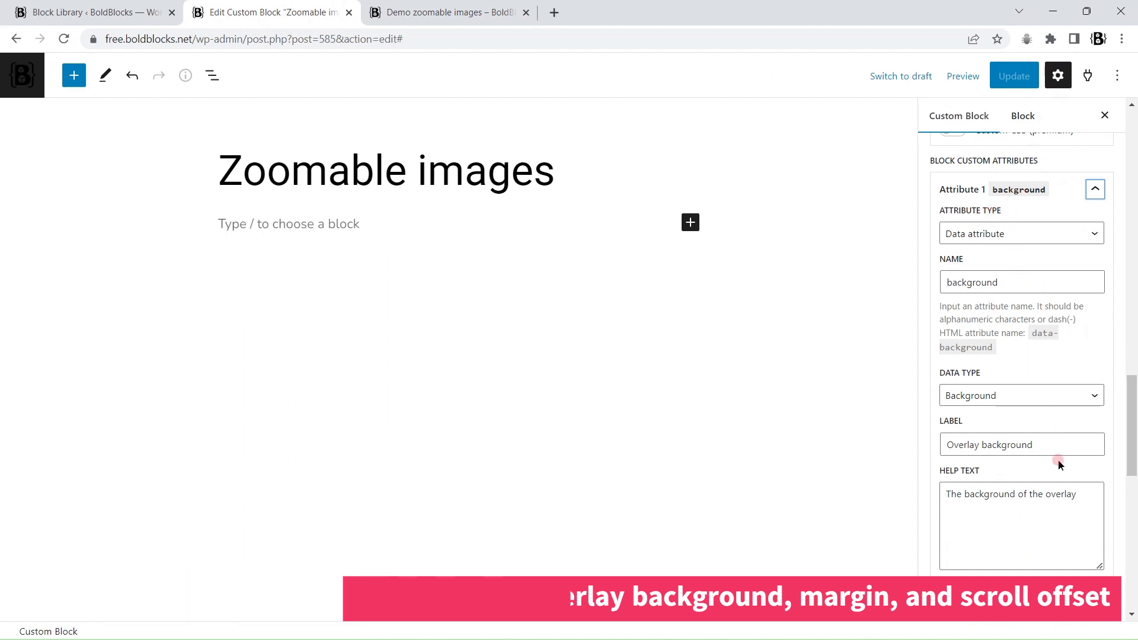
{"action": "left_click_drag", "start_coordinate": [1052, 447], "coordinate": [924, 427]}
{"action": "left_click", "coordinate": [1095, 191]}
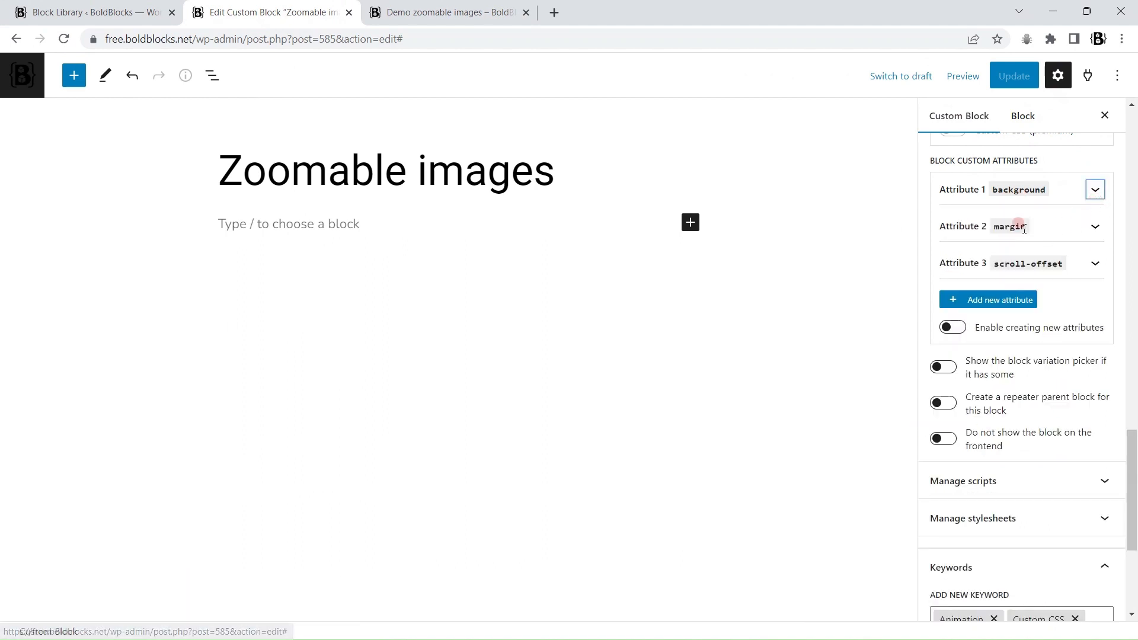
Step: Examine the block's script and stylesheet management sections for custom code options
{"action": "scroll", "coordinate": [1096, 347], "scroll_direction": "down", "scroll_amount": 2}
{"action": "scroll", "coordinate": [1094, 348], "scroll_direction": "down", "scroll_amount": 1}
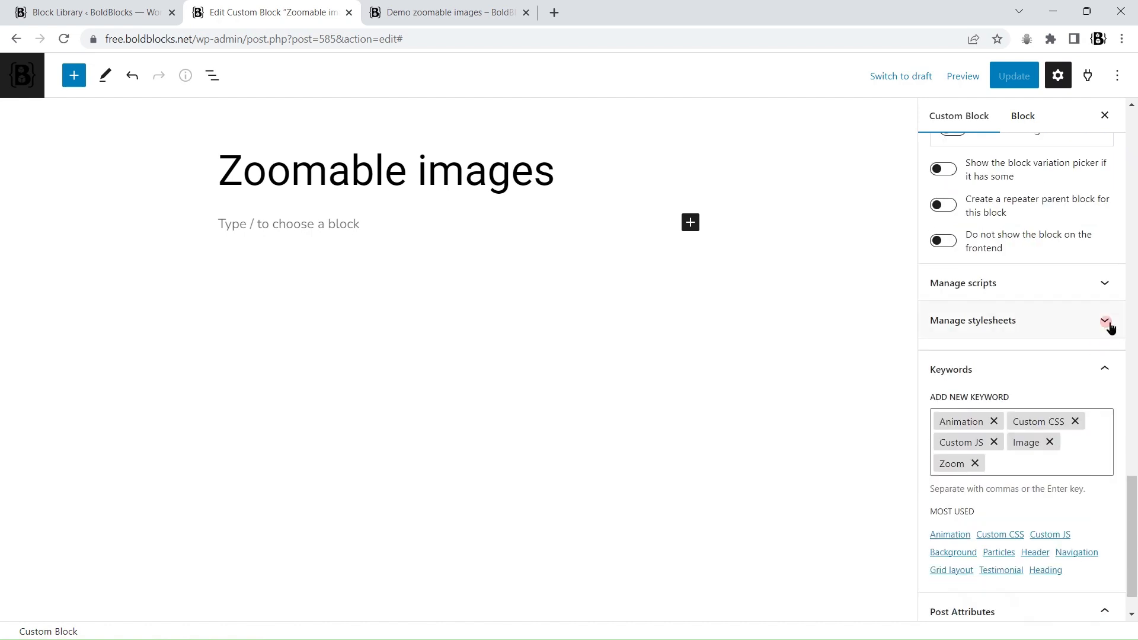
{"action": "left_click", "coordinate": [1106, 283]}
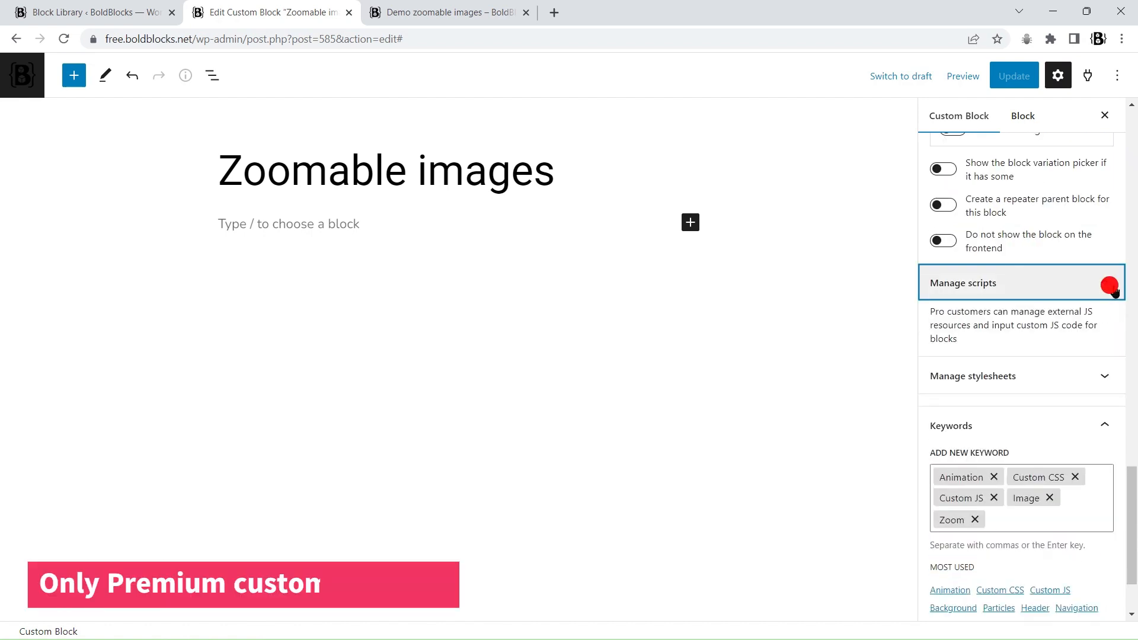
{"action": "left_click", "coordinate": [1106, 283]}
{"action": "left_click", "coordinate": [1106, 320]}
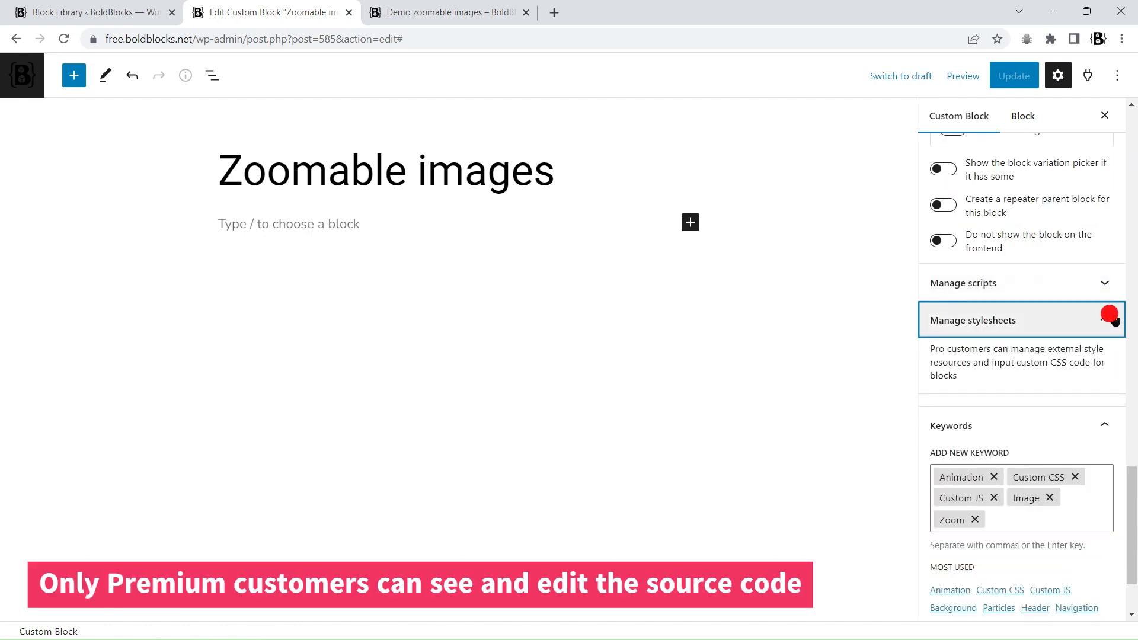
{"action": "left_click", "coordinate": [1109, 319]}
{"action": "left_click", "coordinate": [1102, 284]}
{"action": "left_click_drag", "start_coordinate": [1049, 339], "coordinate": [925, 313]}
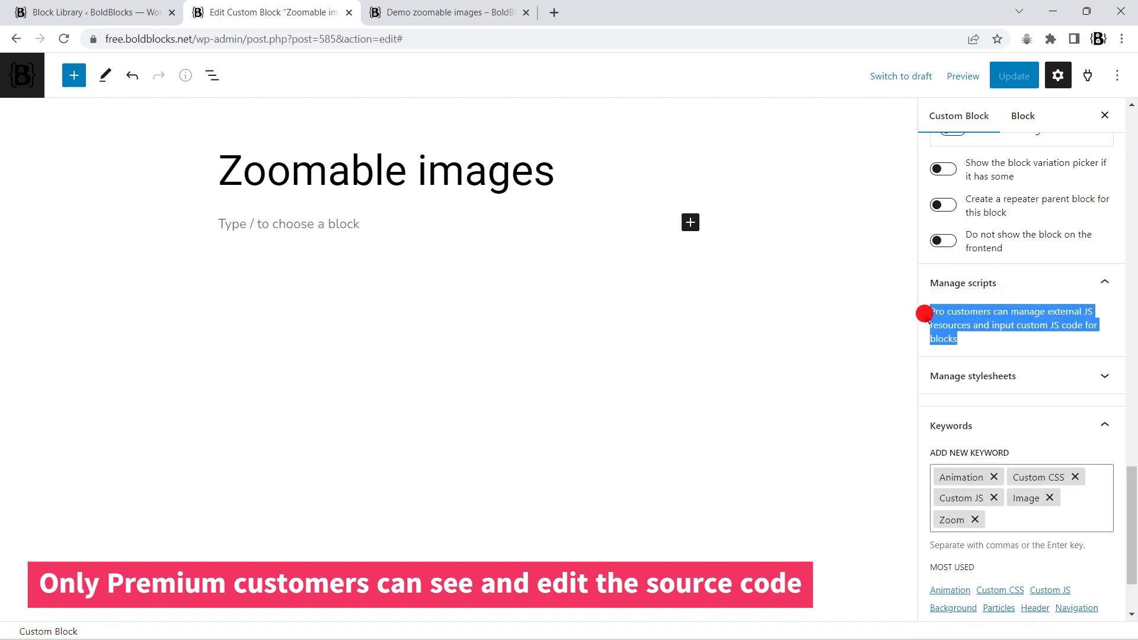
{"action": "left_click", "coordinate": [1007, 312]}
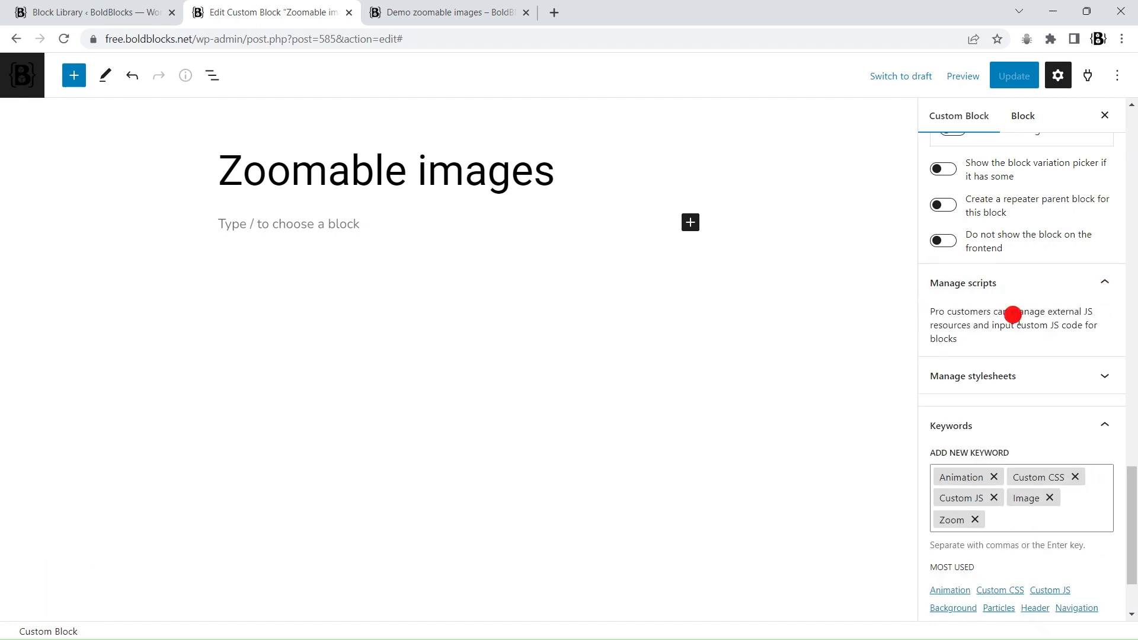
Step: Reload the published Demo zoomable images page, review its images, and open the page for editing
{"action": "left_click", "coordinate": [488, 11]}
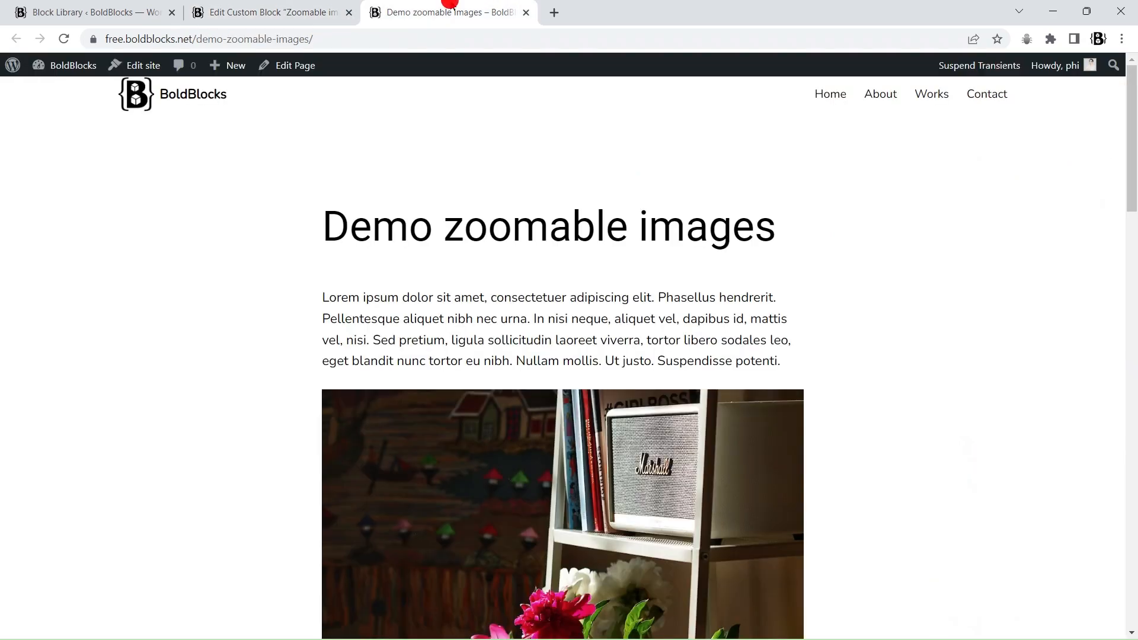
{"action": "left_click", "coordinate": [64, 39]}
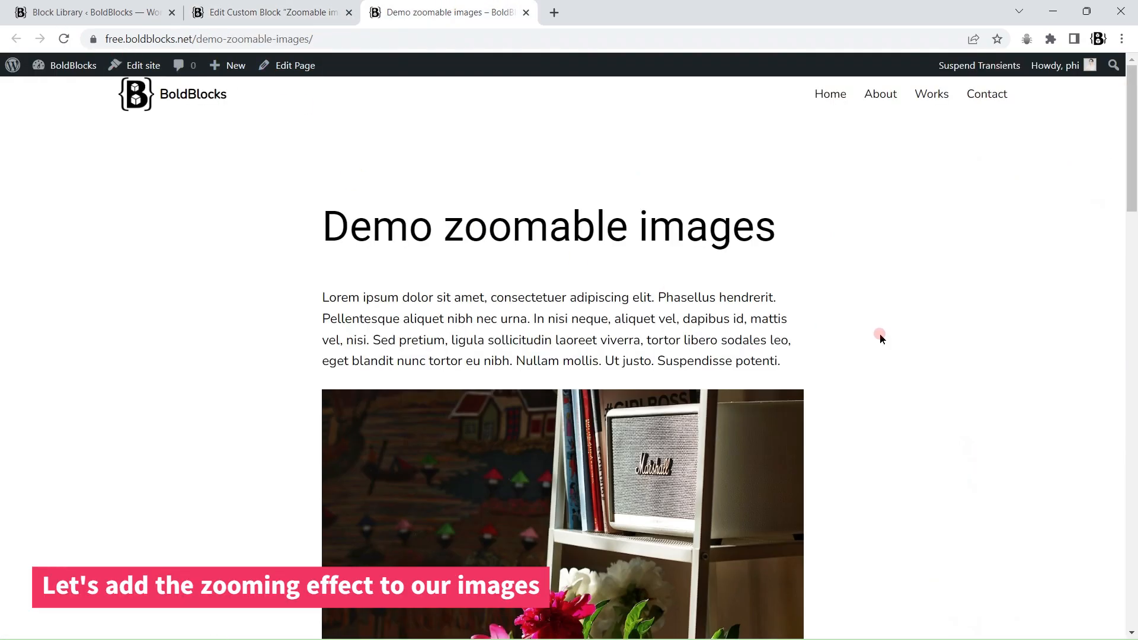
{"action": "scroll", "coordinate": [879, 391], "scroll_direction": "down", "scroll_amount": 15}
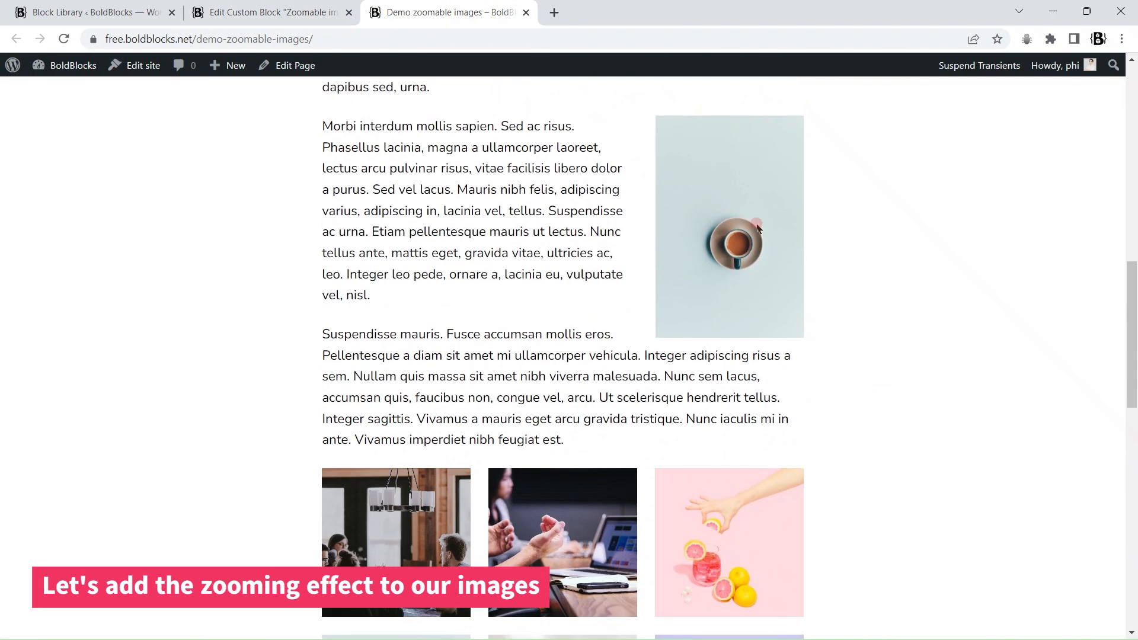
{"action": "scroll", "coordinate": [739, 403], "scroll_direction": "down", "scroll_amount": 6}
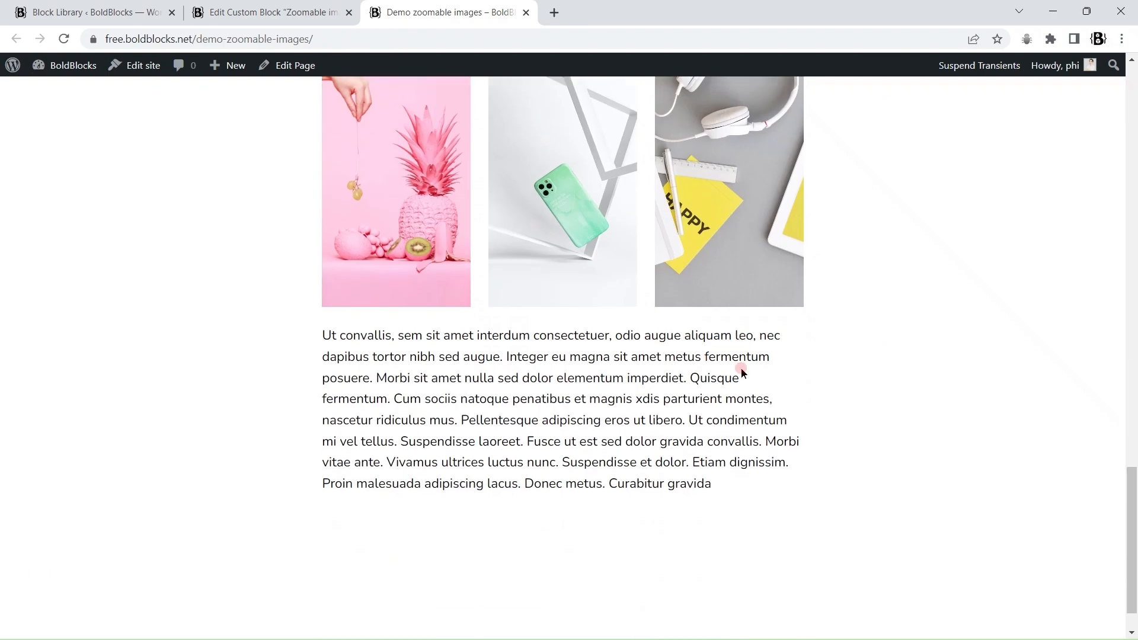
{"action": "scroll", "coordinate": [741, 368], "scroll_direction": "up", "scroll_amount": 20}
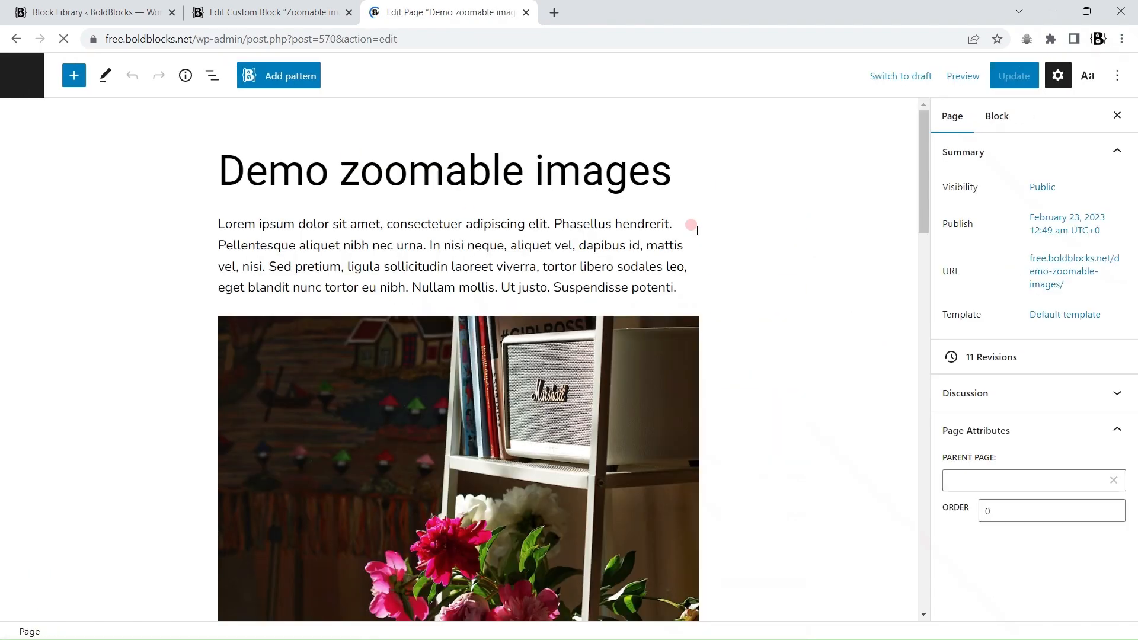
Step: Transform the three-column image gallery into a Zoomable images block and update the page
{"action": "scroll", "coordinate": [537, 181], "scroll_direction": "down", "scroll_amount": 14}
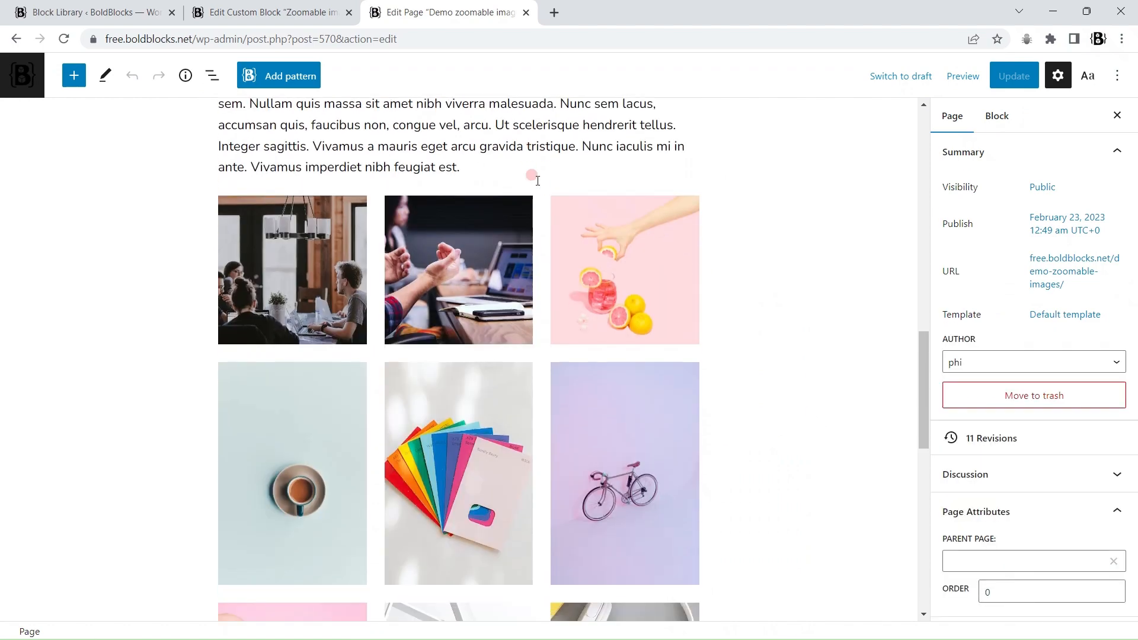
{"action": "scroll", "coordinate": [535, 181], "scroll_direction": "up", "scroll_amount": 14}
{"action": "scroll", "coordinate": [529, 228], "scroll_direction": "down", "scroll_amount": 3}
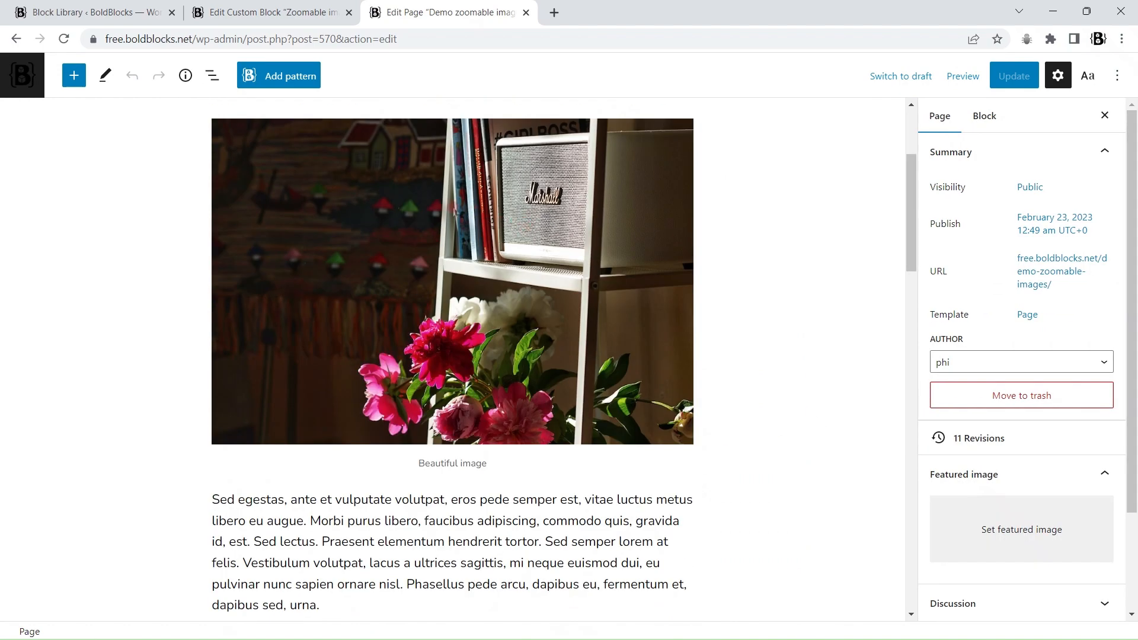
{"action": "scroll", "coordinate": [426, 228], "scroll_direction": "down", "scroll_amount": 10}
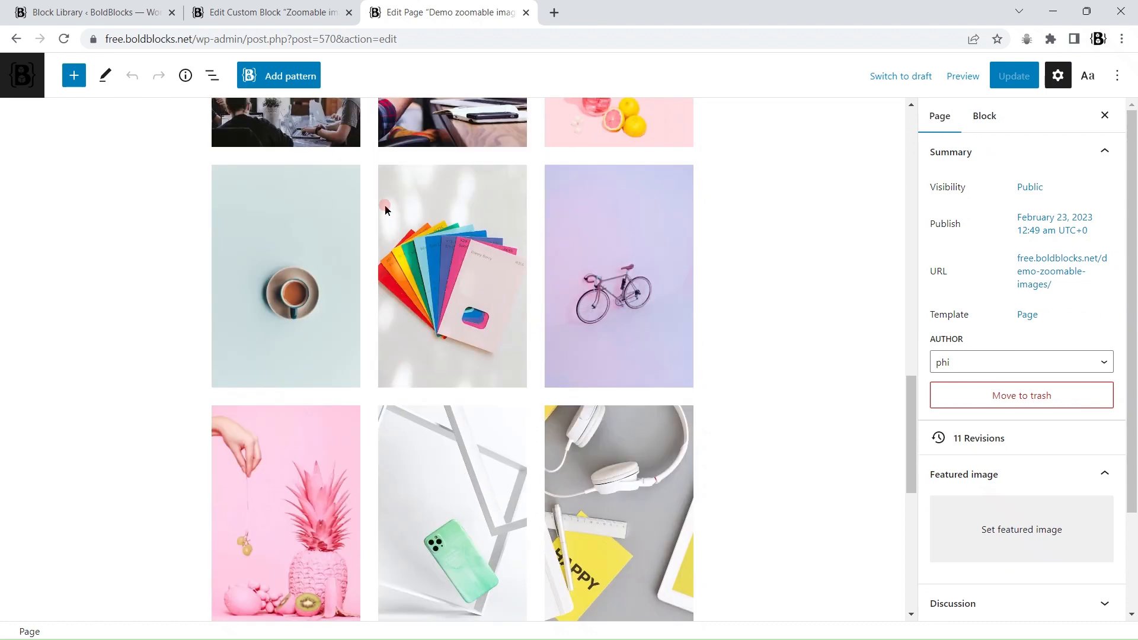
{"action": "scroll", "coordinate": [356, 266], "scroll_direction": "up", "scroll_amount": 3}
{"action": "left_click", "coordinate": [295, 295]}
{"action": "left_click", "coordinate": [229, 169]}
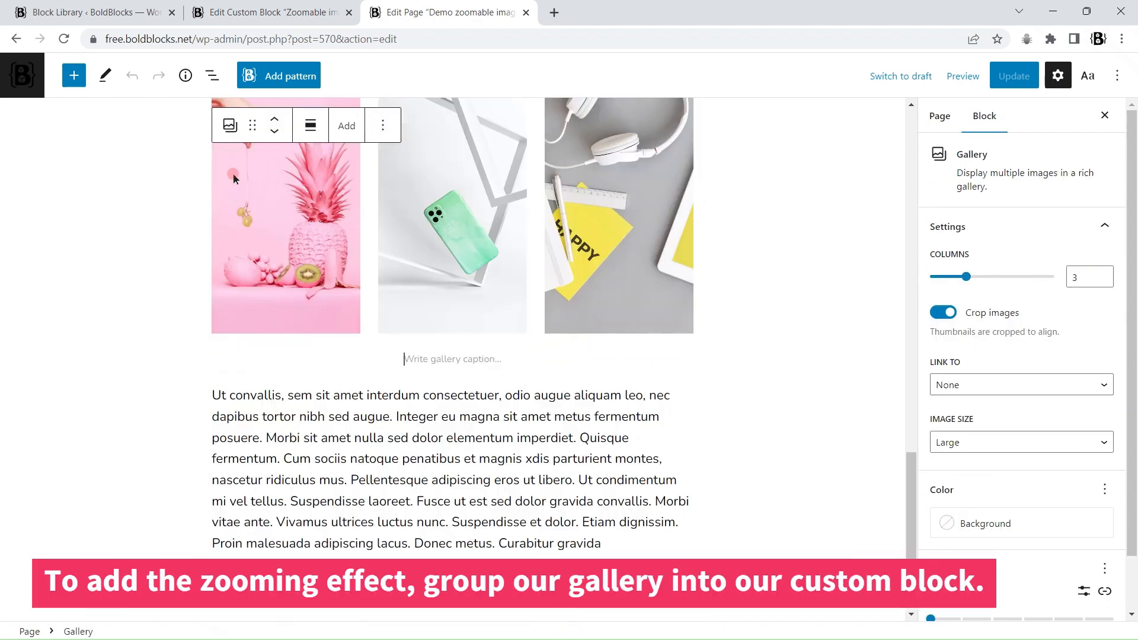
{"action": "scroll", "coordinate": [318, 315], "scroll_direction": "up", "scroll_amount": 3}
{"action": "left_click", "coordinate": [229, 126]}
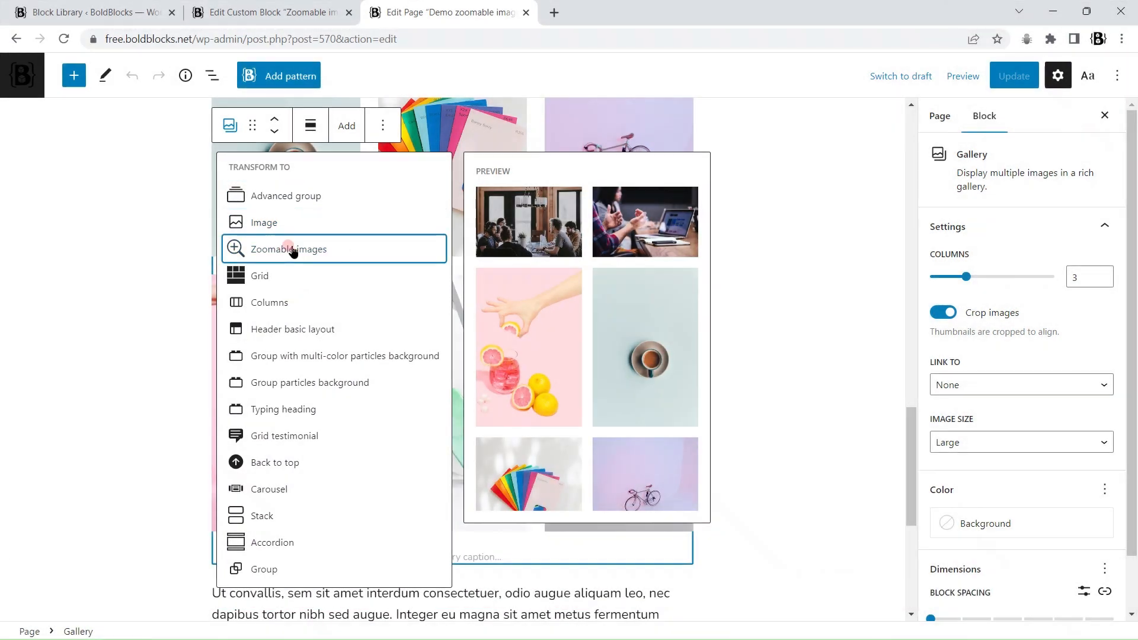
{"action": "left_click", "coordinate": [293, 250]}
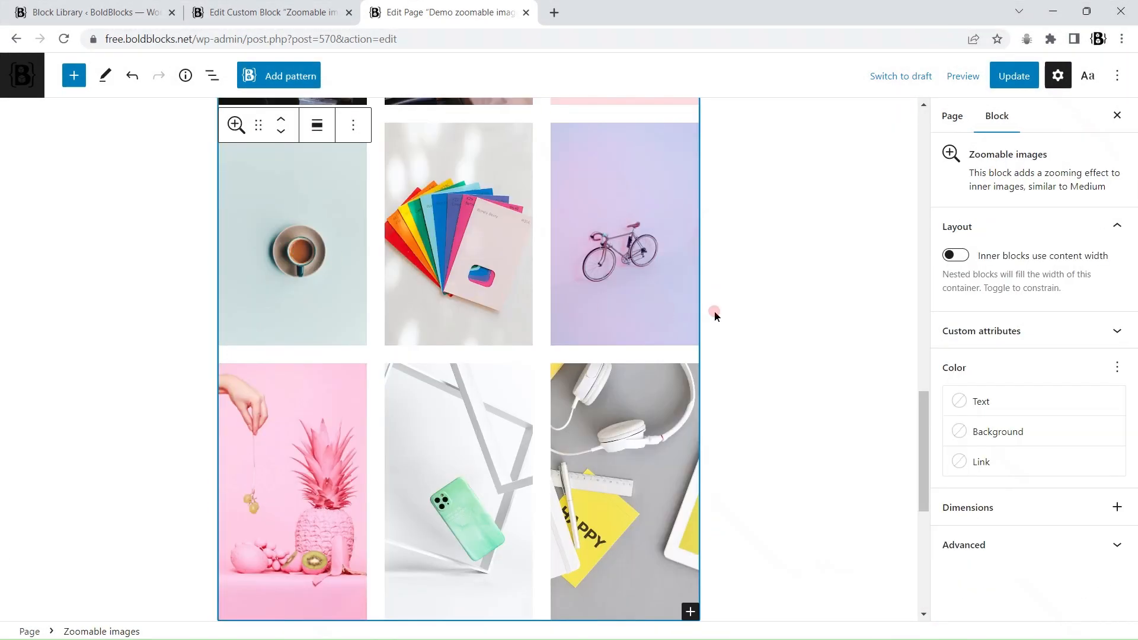
{"action": "scroll", "coordinate": [734, 332], "scroll_direction": "up", "scroll_amount": 3}
{"action": "left_click", "coordinate": [1014, 76]}
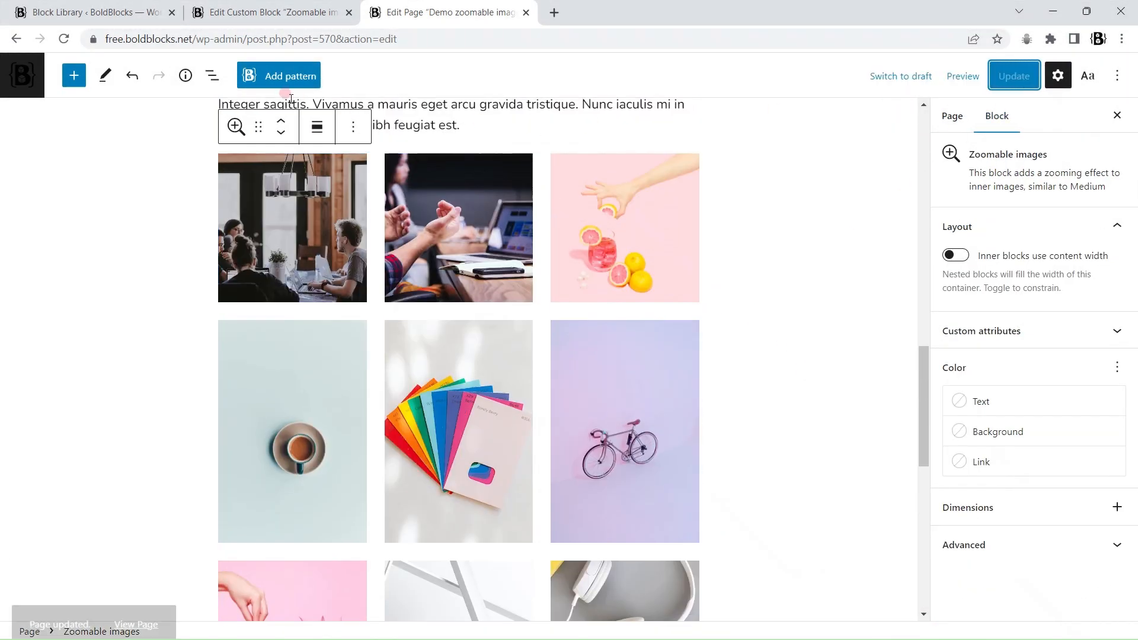
Step: Show the Zoomable images block in the List View and open the updated page in a new tab
{"action": "left_click", "coordinate": [210, 74]}
{"action": "left_click", "coordinate": [14, 286]}
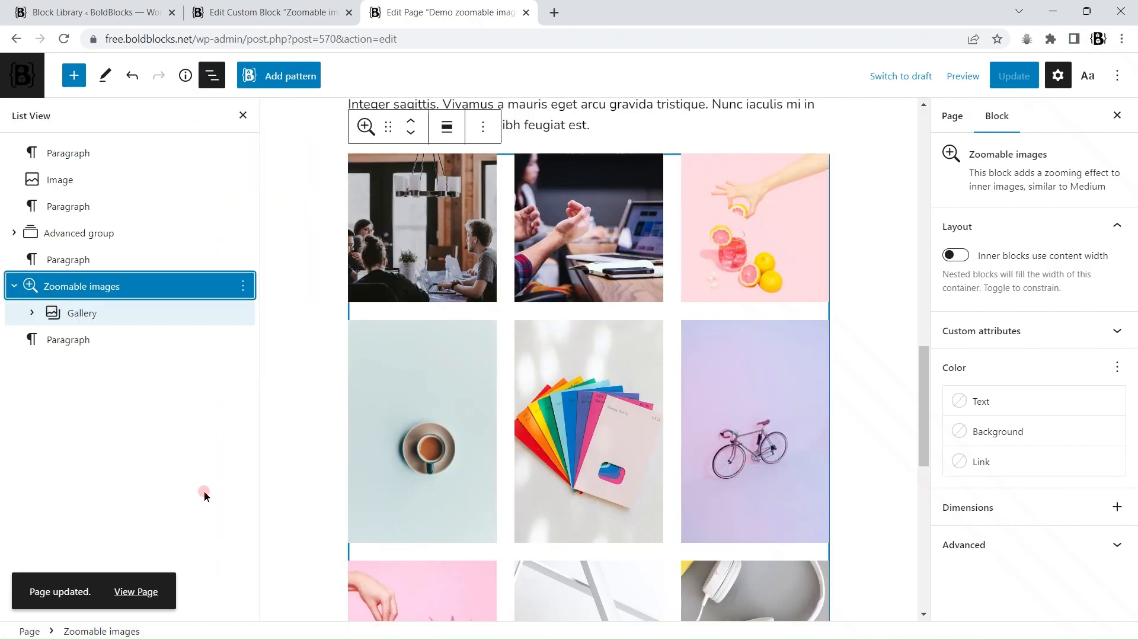
{"action": "right_click", "coordinate": [144, 585]}
{"action": "left_click", "coordinate": [208, 457]}
{"action": "left_click", "coordinate": [622, 12]}
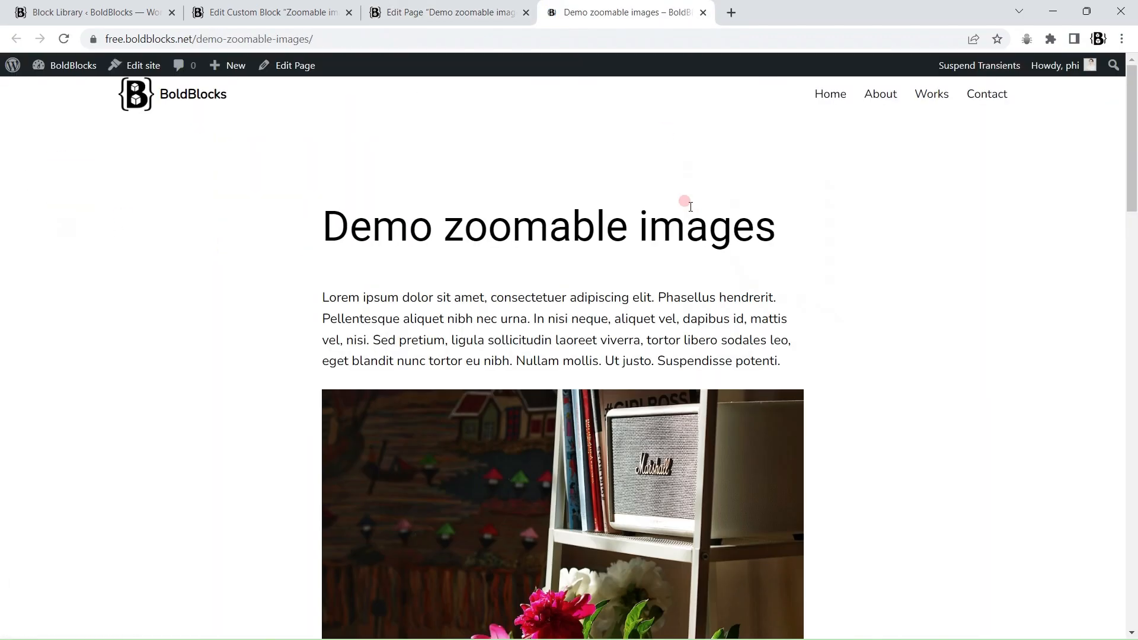
Step: Test the zoom effect on several gallery images of the published page, including the headphones and laptop photos
{"action": "scroll", "coordinate": [675, 249], "scroll_direction": "down", "scroll_amount": 6}
{"action": "scroll", "coordinate": [663, 292], "scroll_direction": "down", "scroll_amount": 10}
{"action": "scroll", "coordinate": [643, 330], "scroll_direction": "up", "scroll_amount": 3}
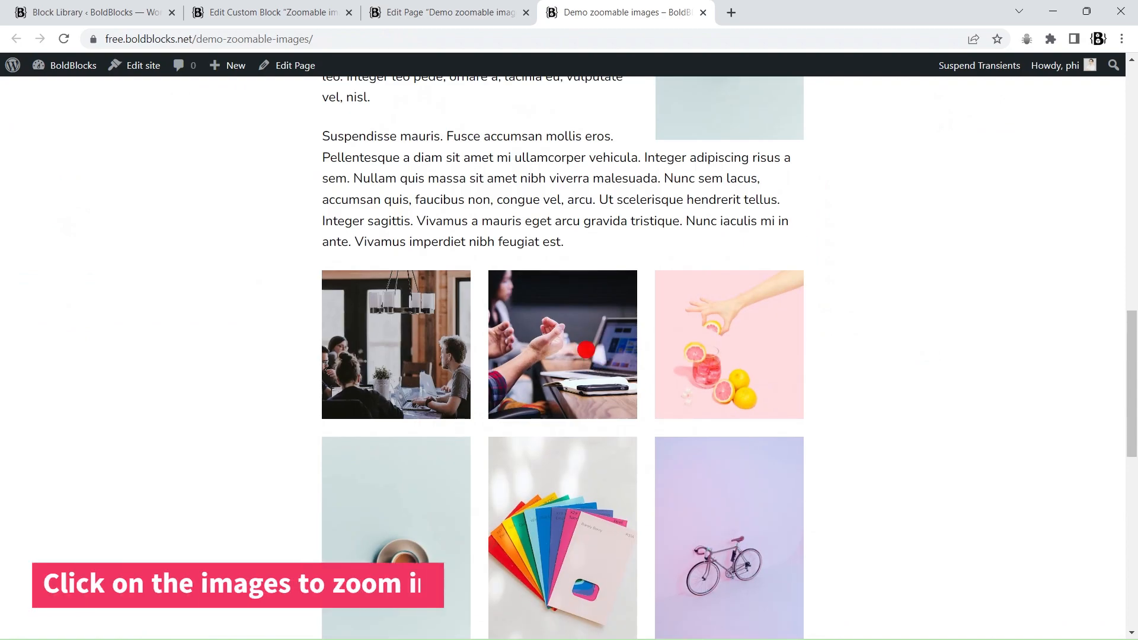
{"action": "left_click", "coordinate": [595, 350]}
{"action": "scroll", "coordinate": [715, 378], "scroll_direction": "down", "scroll_amount": 6}
{"action": "left_click", "coordinate": [714, 378]}
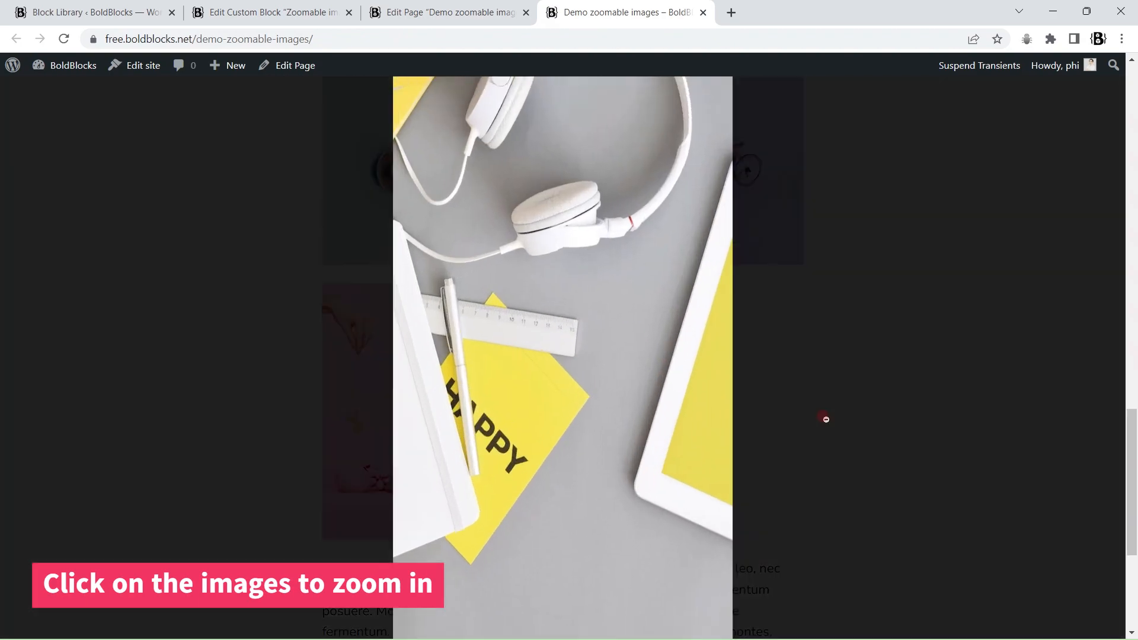
{"action": "scroll", "coordinate": [841, 424], "scroll_direction": "up", "scroll_amount": 3}
{"action": "left_click", "coordinate": [580, 388]}
{"action": "scroll", "coordinate": [236, 291], "scroll_direction": "up", "scroll_amount": 3}
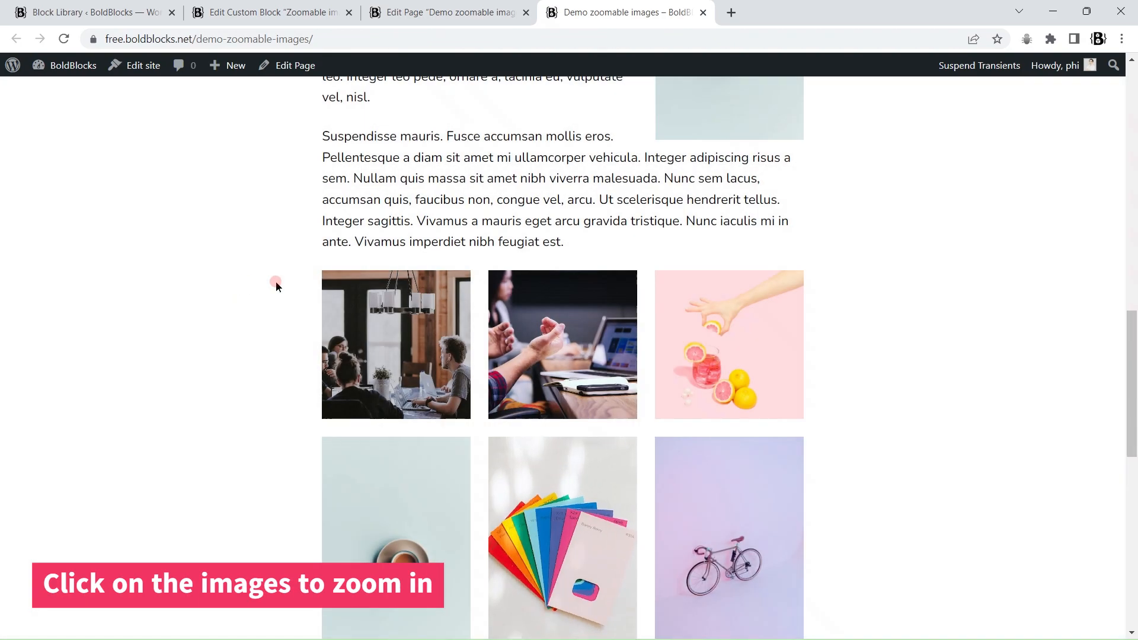
{"action": "left_click", "coordinate": [564, 297]}
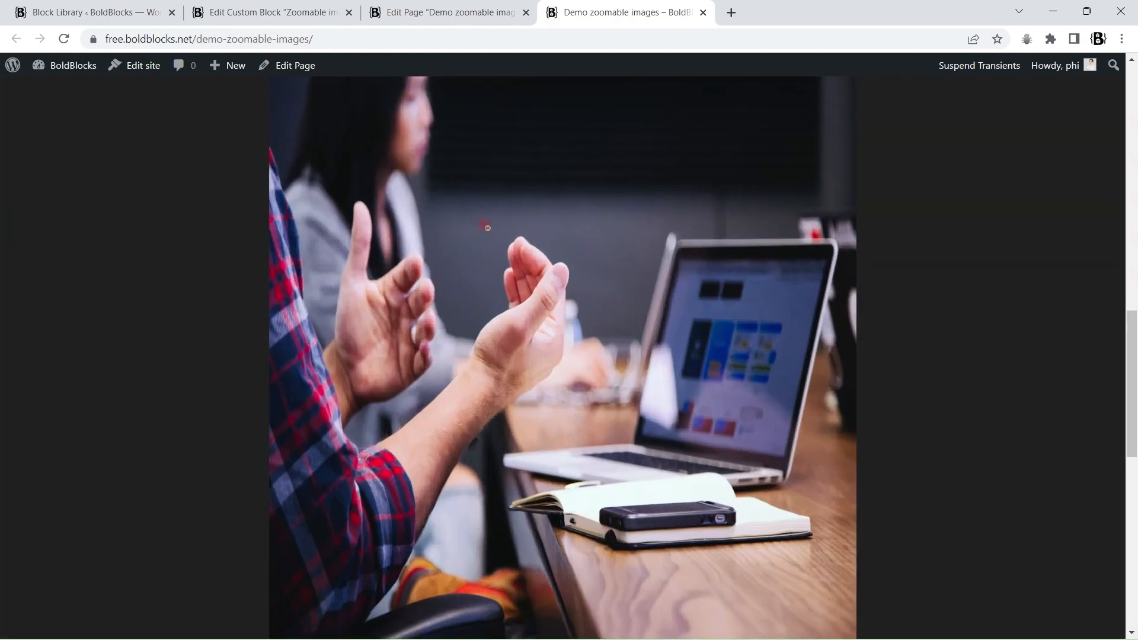
Step: Return to the page editor and show the background attribute's description in the Zoomable images block's custom attributes
{"action": "left_click", "coordinate": [454, 12]}
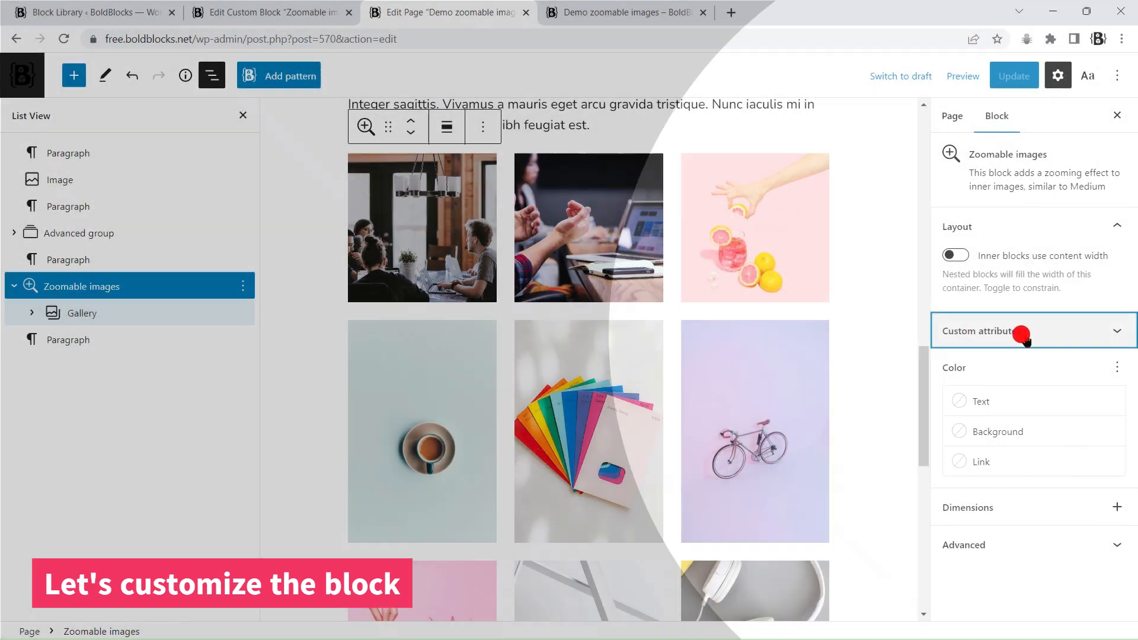
{"action": "left_click", "coordinate": [1098, 330]}
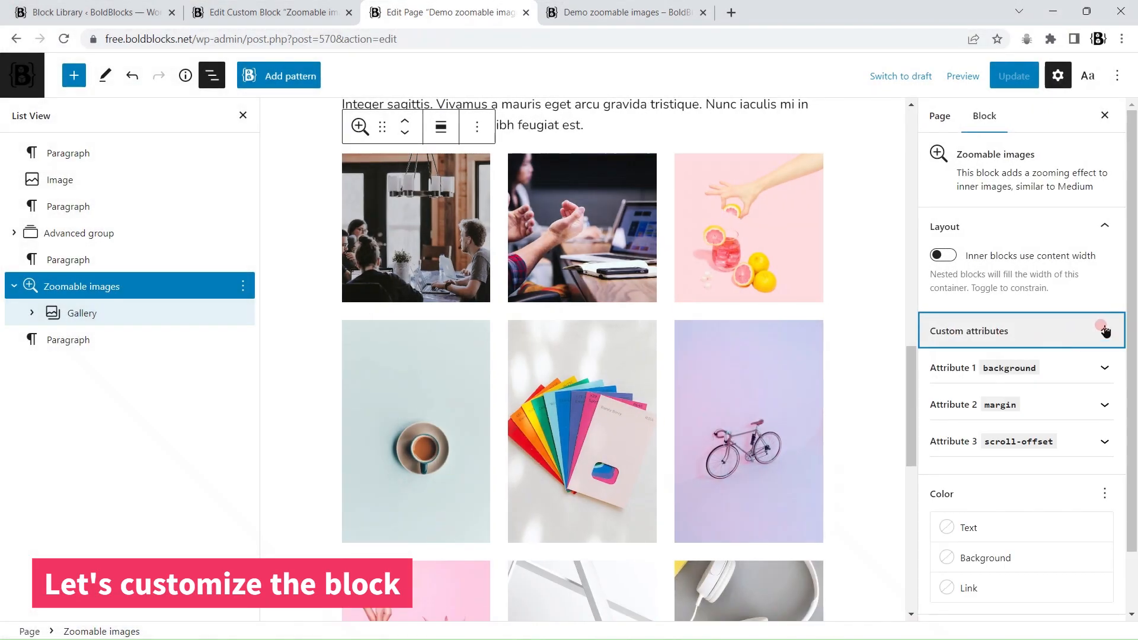
{"action": "left_click", "coordinate": [1104, 370]}
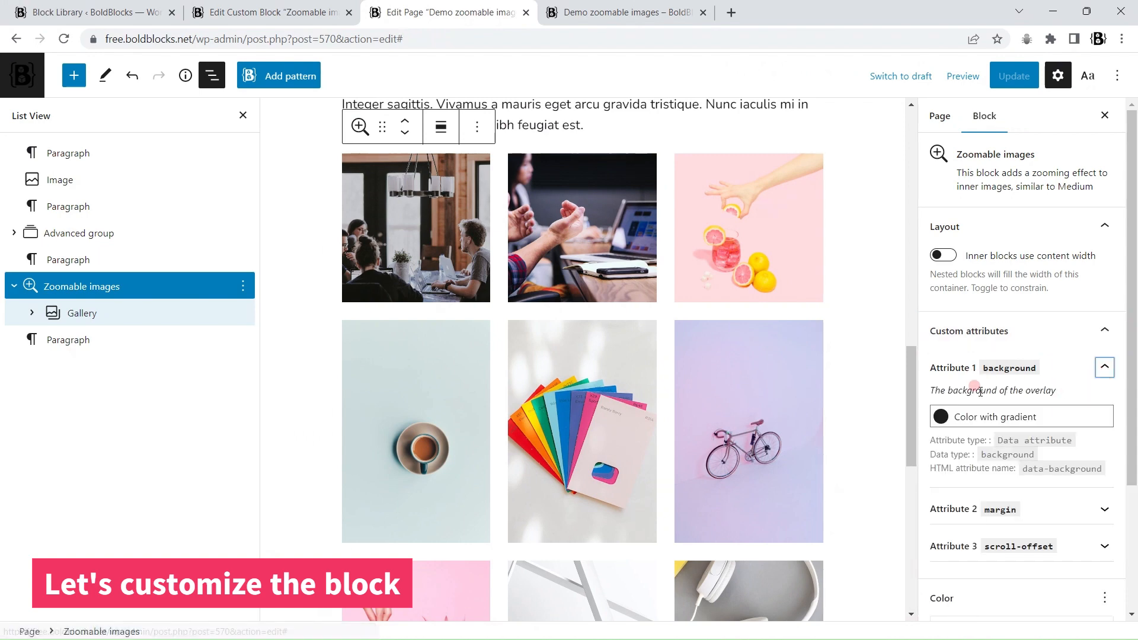
{"action": "left_click", "coordinate": [1070, 396]}
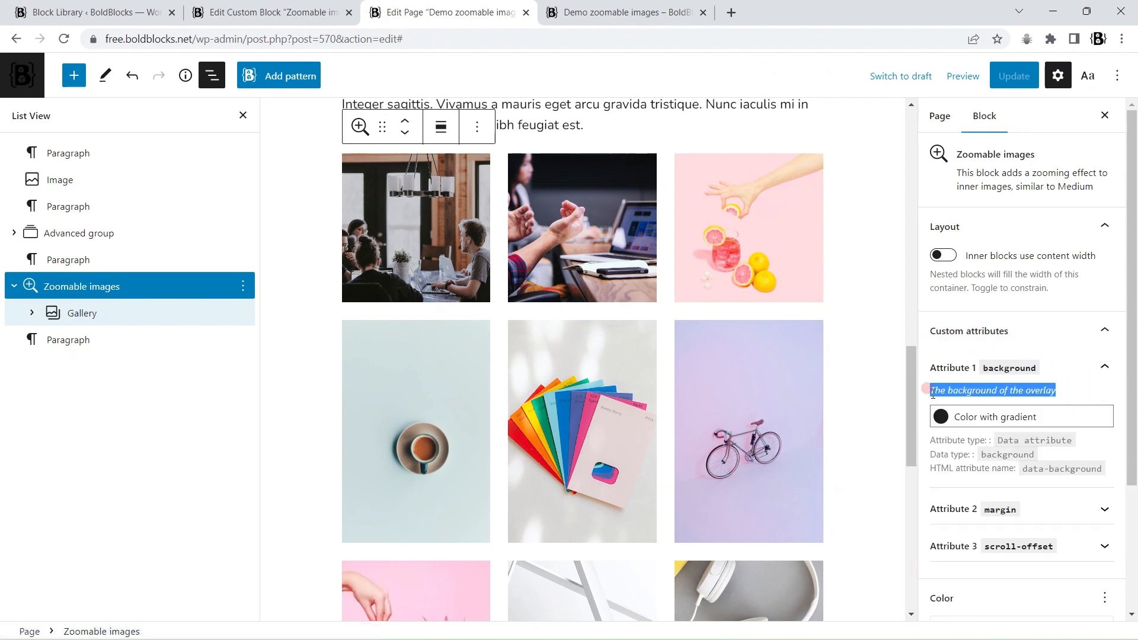
Step: Set the zoom overlay background to the light grey linear gradient preset and update the page
{"action": "left_click", "coordinate": [962, 416]}
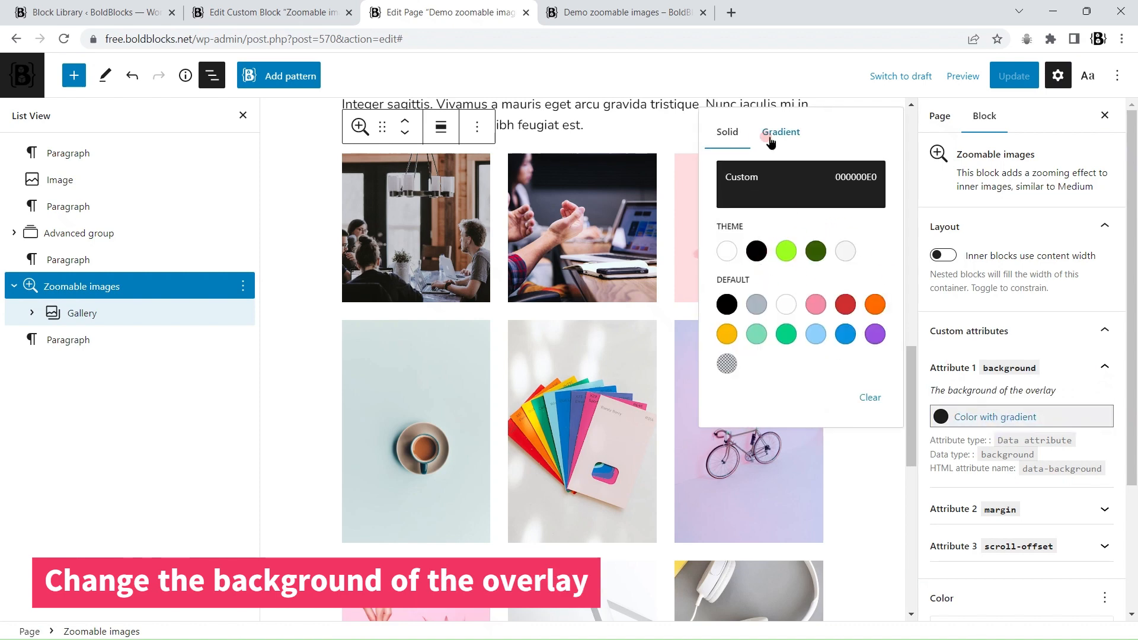
{"action": "left_click", "coordinate": [771, 141]}
{"action": "left_click", "coordinate": [846, 335]}
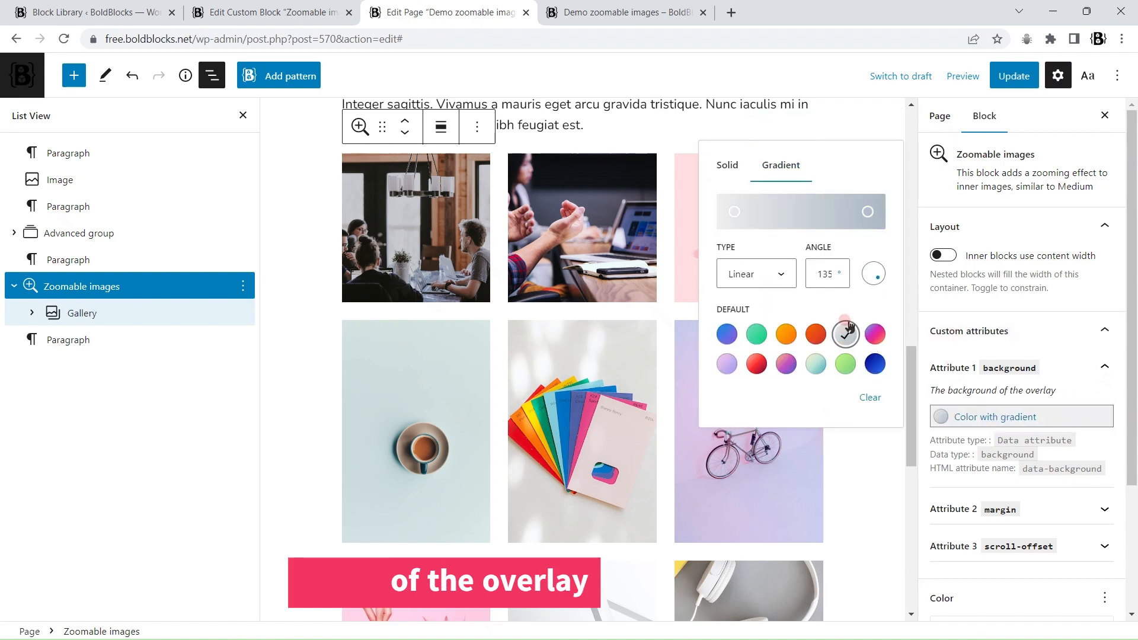
{"action": "left_click", "coordinate": [1014, 76]}
Step: Check the overlay background on the published page by zooming the grapefruit drink photo and closing it
{"action": "left_click", "coordinate": [649, 15]}
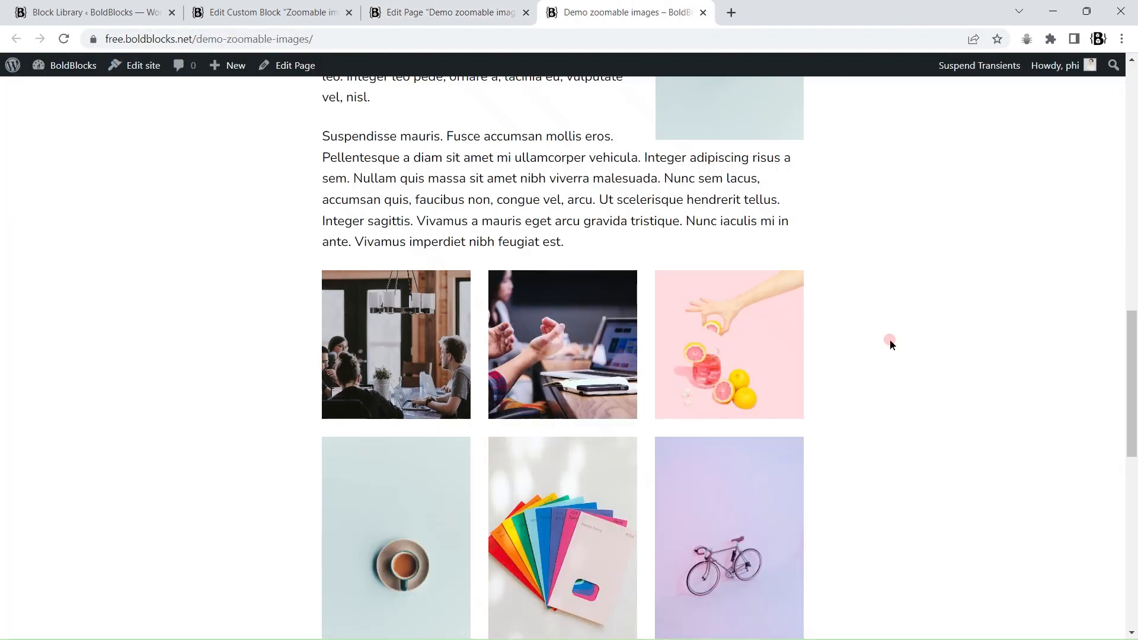
{"action": "left_click", "coordinate": [741, 337]}
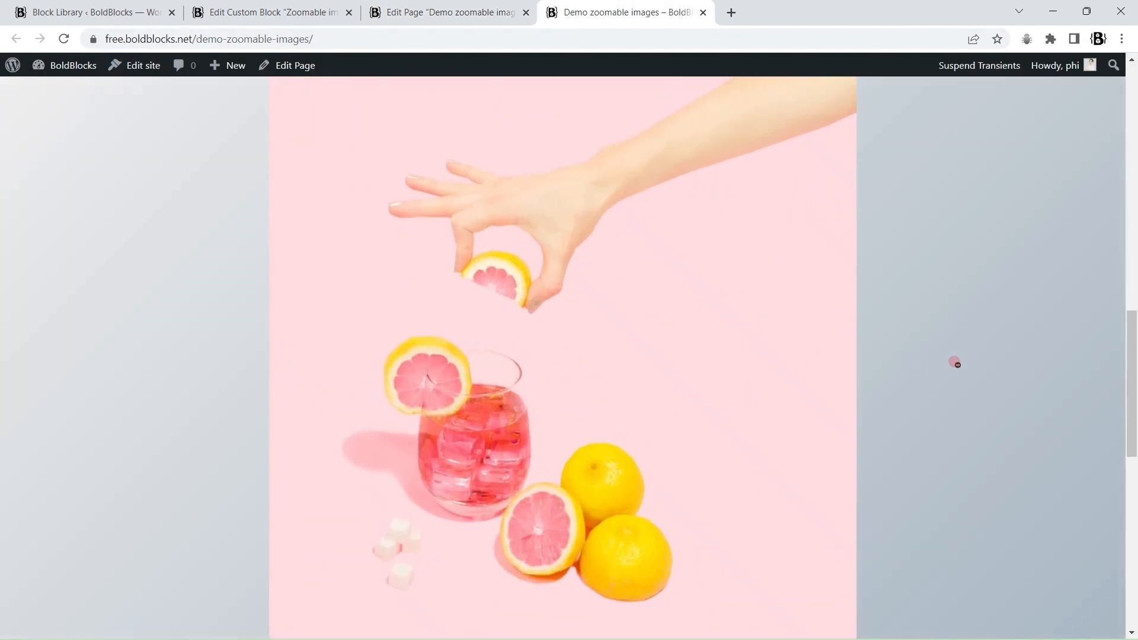
{"action": "scroll", "coordinate": [963, 364], "scroll_direction": "down", "scroll_amount": 7}
{"action": "scroll", "coordinate": [971, 366], "scroll_direction": "up", "scroll_amount": 6}
Step: Set the overlay background to the cyan-to-magenta-to-yellow gradient preset and update the page
{"action": "left_click", "coordinate": [437, 6]}
{"action": "left_click", "coordinate": [995, 420]}
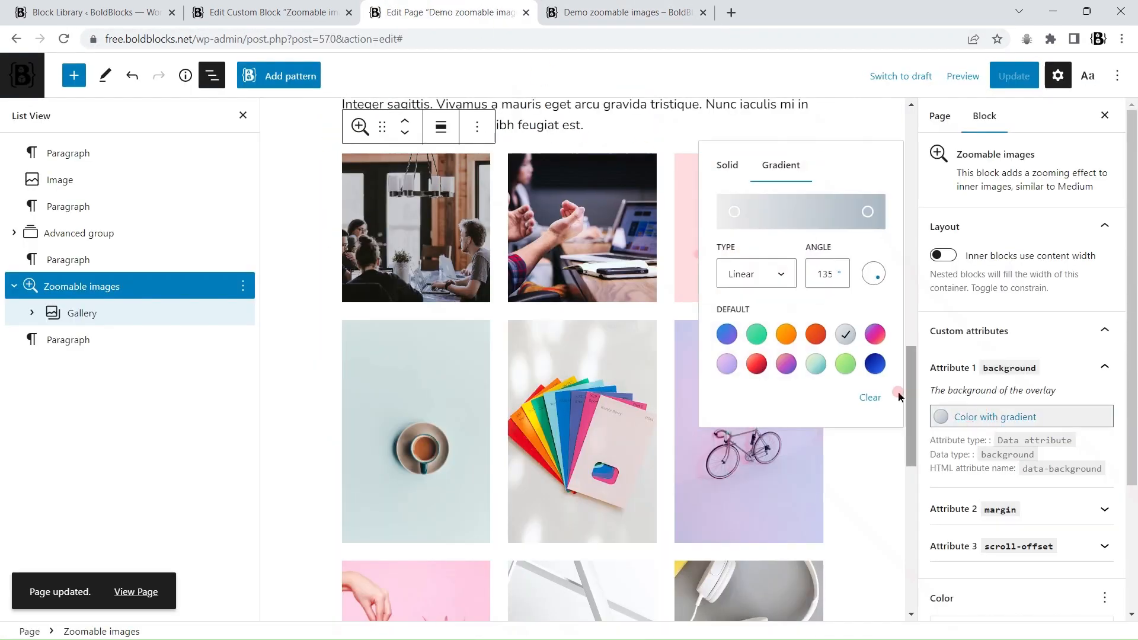
{"action": "left_click", "coordinate": [875, 336]}
{"action": "left_click", "coordinate": [1013, 76]}
Step: Test the new overlay gradient on the published page with the colour swatches, headphones and meeting room photos
{"action": "left_click", "coordinate": [629, 13]}
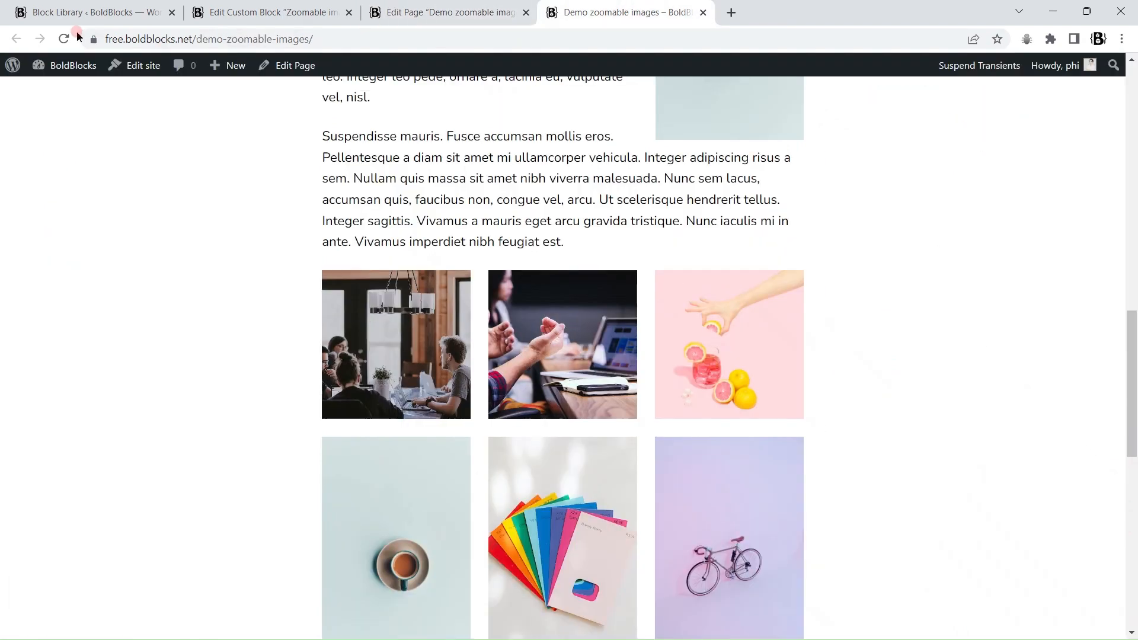
{"action": "scroll", "coordinate": [808, 326], "scroll_direction": "down", "scroll_amount": 3}
{"action": "left_click", "coordinate": [592, 290]}
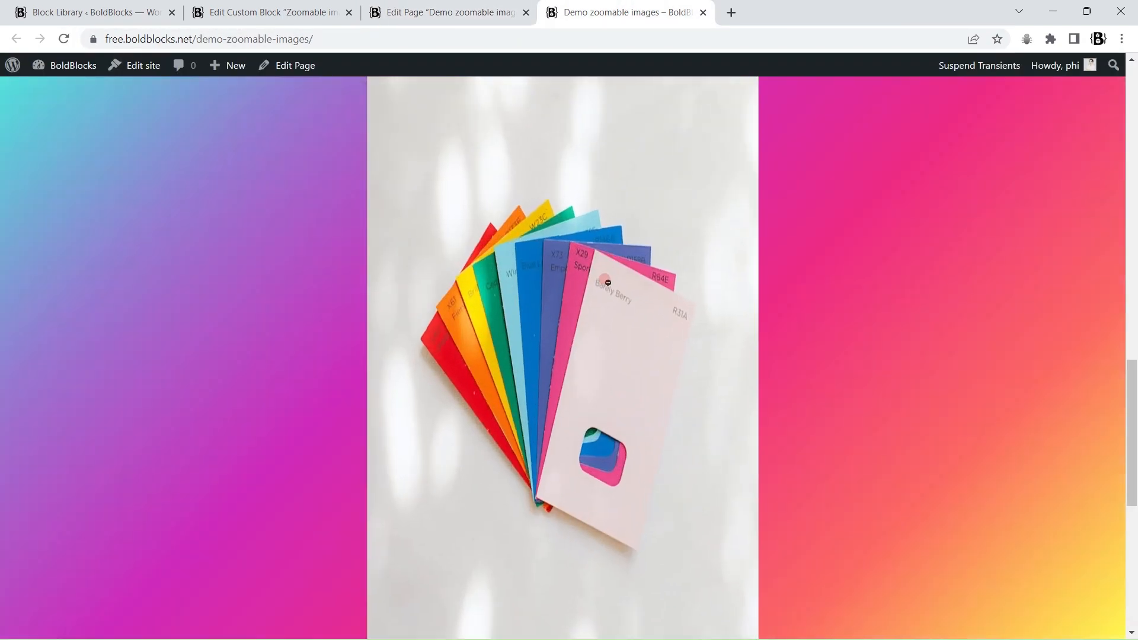
{"action": "scroll", "coordinate": [591, 292], "scroll_direction": "down", "scroll_amount": 5}
{"action": "left_click", "coordinate": [748, 271]}
{"action": "scroll", "coordinate": [955, 362], "scroll_direction": "up", "scroll_amount": 9}
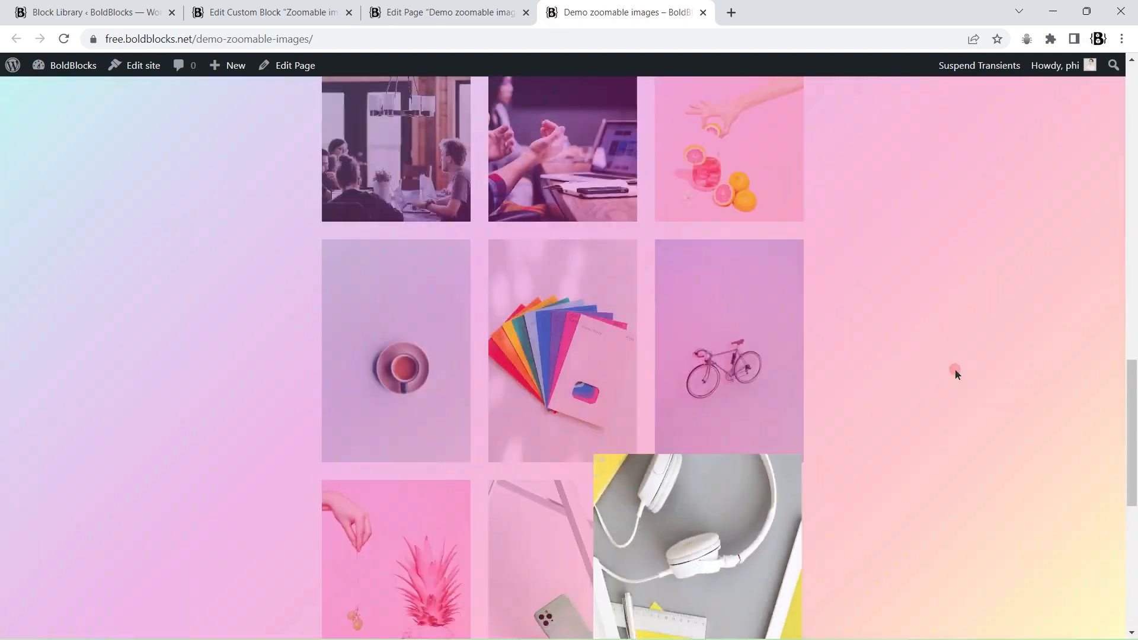
{"action": "scroll", "coordinate": [955, 374], "scroll_direction": "up", "scroll_amount": 3}
{"action": "left_click", "coordinate": [358, 513]}
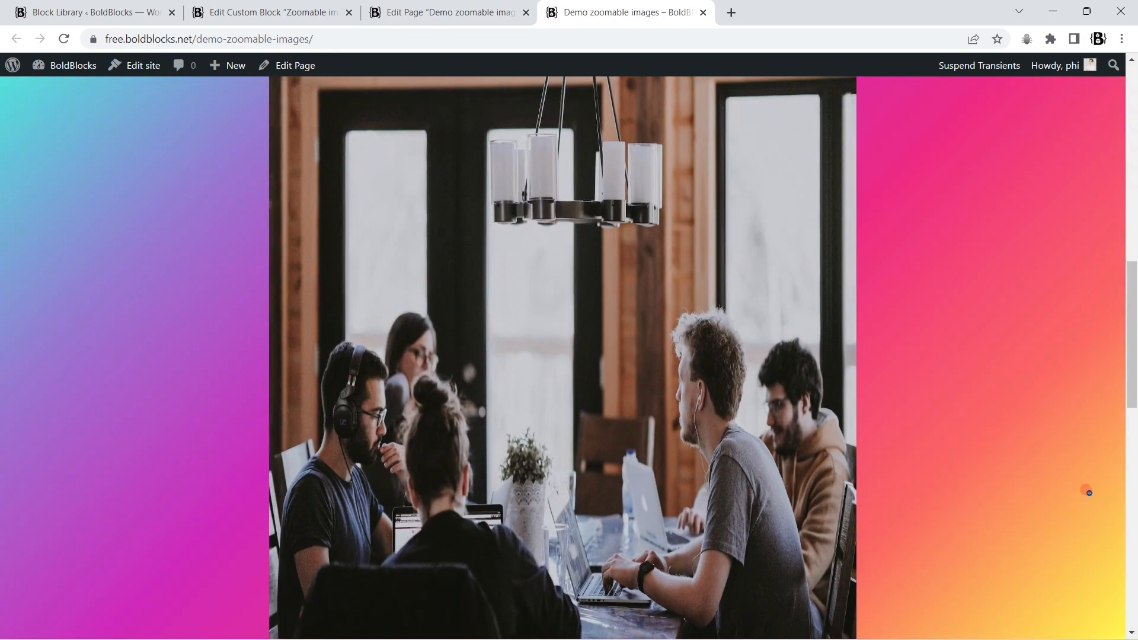
{"action": "scroll", "coordinate": [1091, 492], "scroll_direction": "down", "scroll_amount": 3}
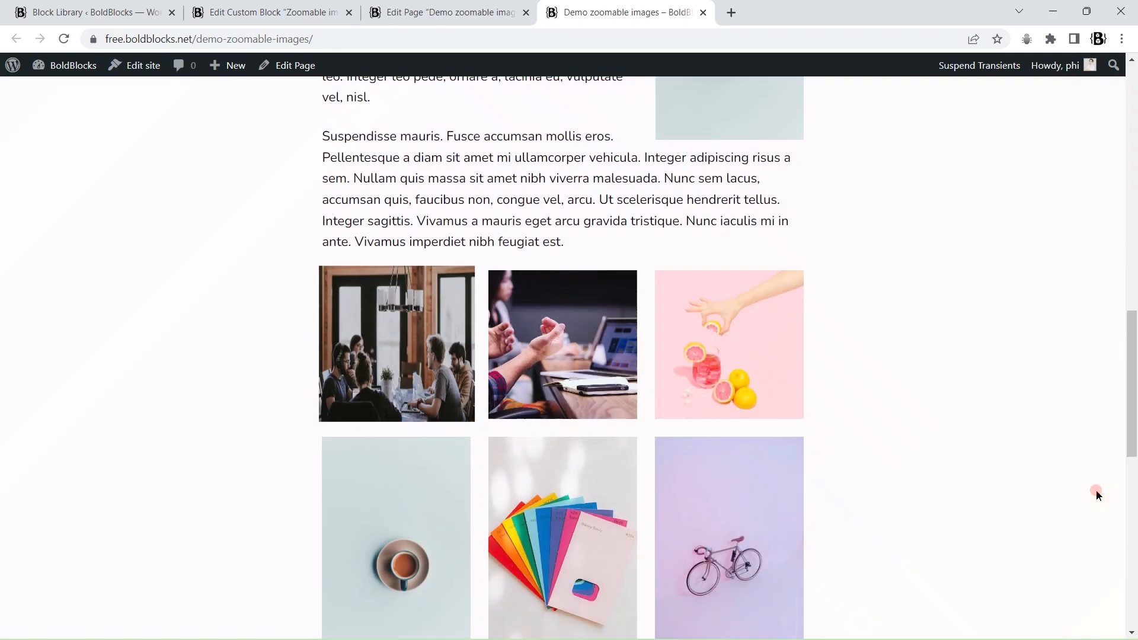
Step: Set the margin around the zoomed image to 50 px in the custom attributes and update the page
{"action": "left_click", "coordinate": [433, 5]}
{"action": "scroll", "coordinate": [1061, 279], "scroll_direction": "down", "scroll_amount": 3}
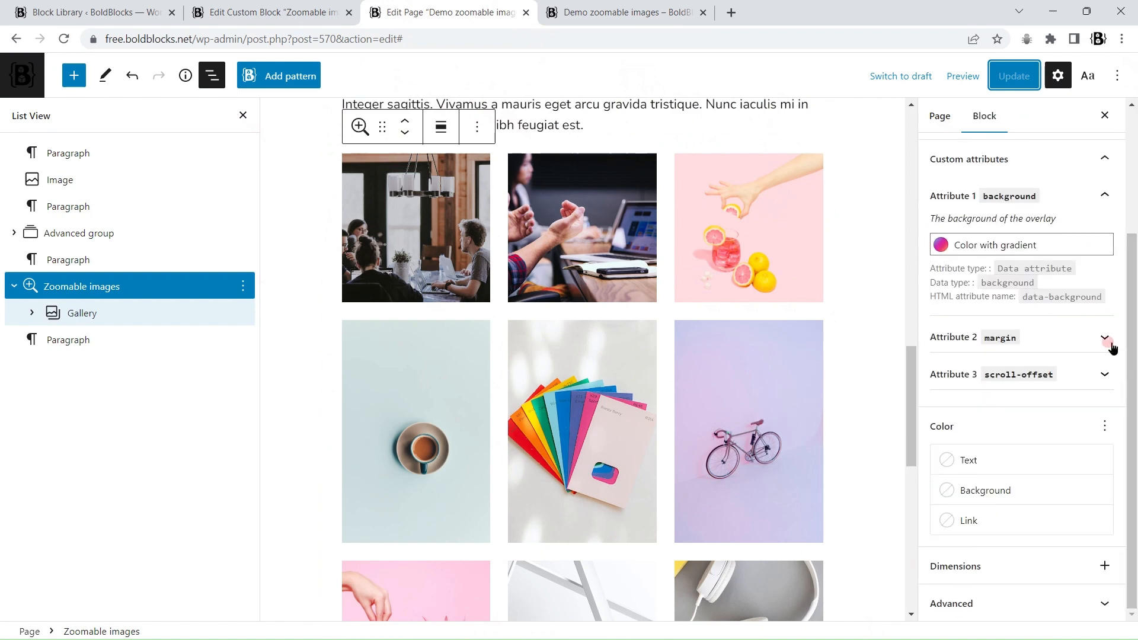
{"action": "left_click", "coordinate": [1106, 339]}
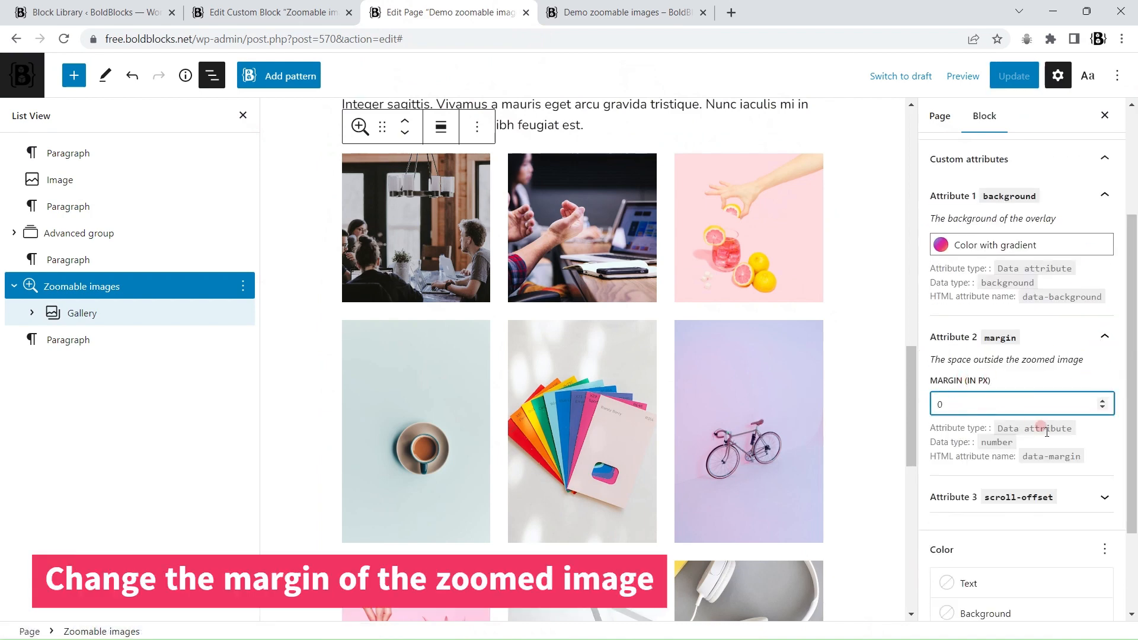
{"action": "left_click", "coordinate": [1014, 76]}
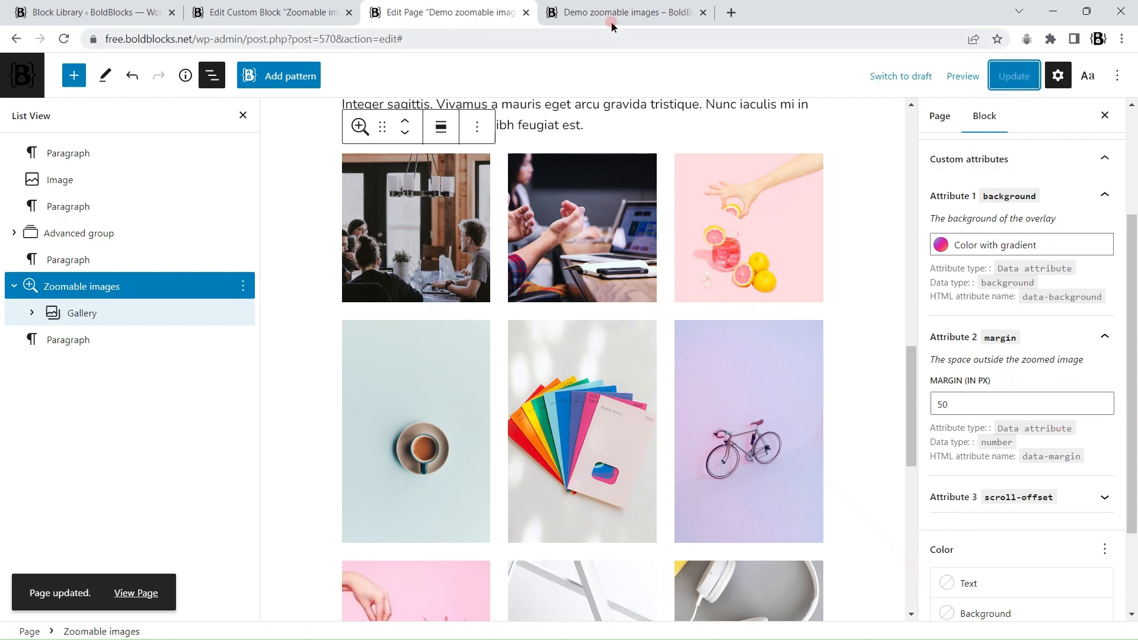
Step: Check the margin around zoomed images on the published page with the grapefruit drink, headphones and colour swatches photos
{"action": "left_click", "coordinate": [620, 12]}
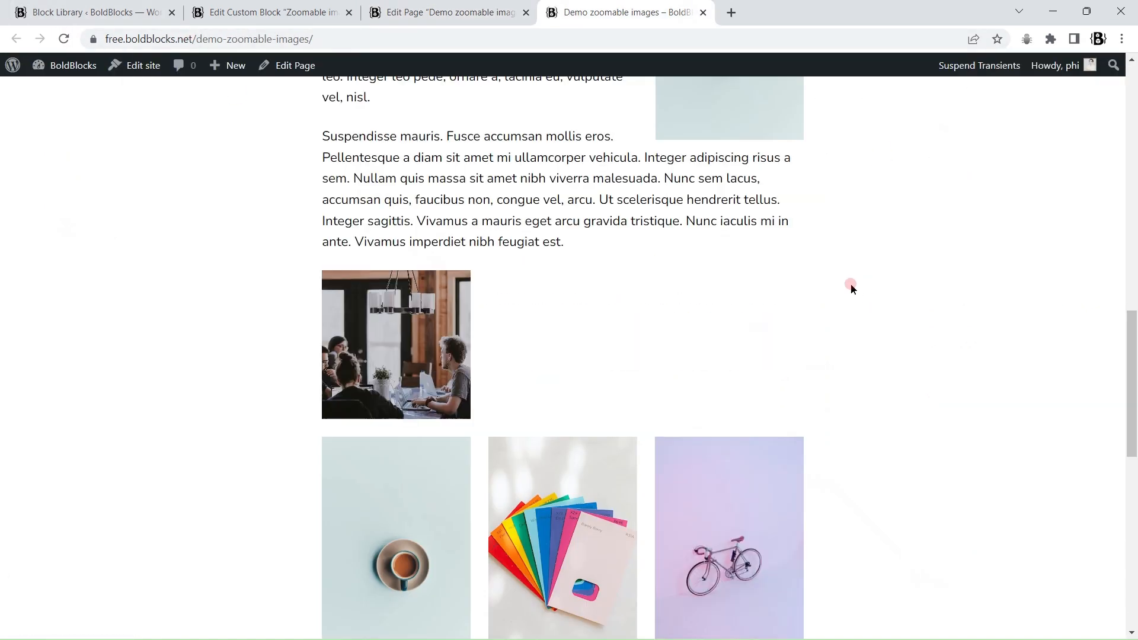
{"action": "left_click", "coordinate": [718, 327]}
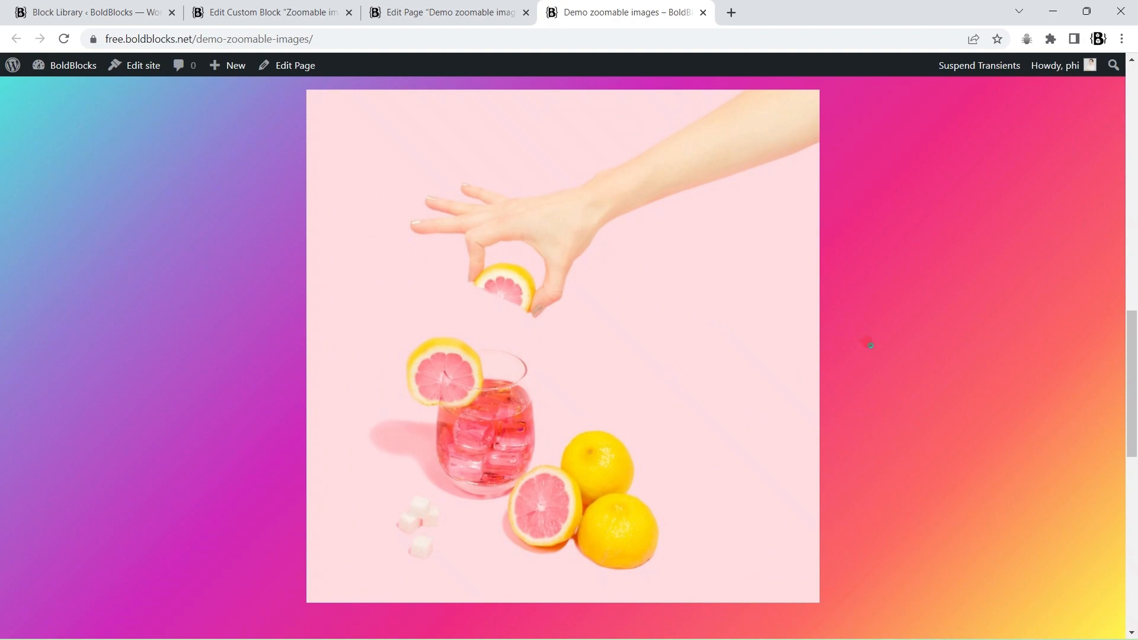
{"action": "scroll", "coordinate": [870, 345], "scroll_direction": "down", "scroll_amount": 6}
{"action": "left_click", "coordinate": [763, 385]}
{"action": "scroll", "coordinate": [831, 360], "scroll_direction": "up", "scroll_amount": 3}
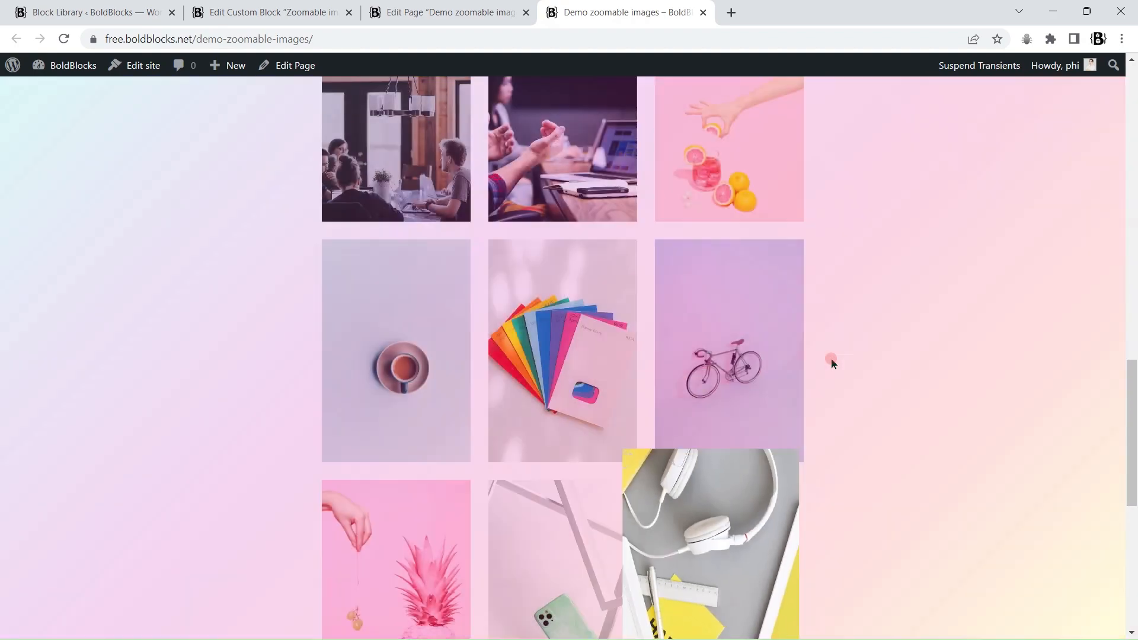
{"action": "left_click", "coordinate": [523, 363]}
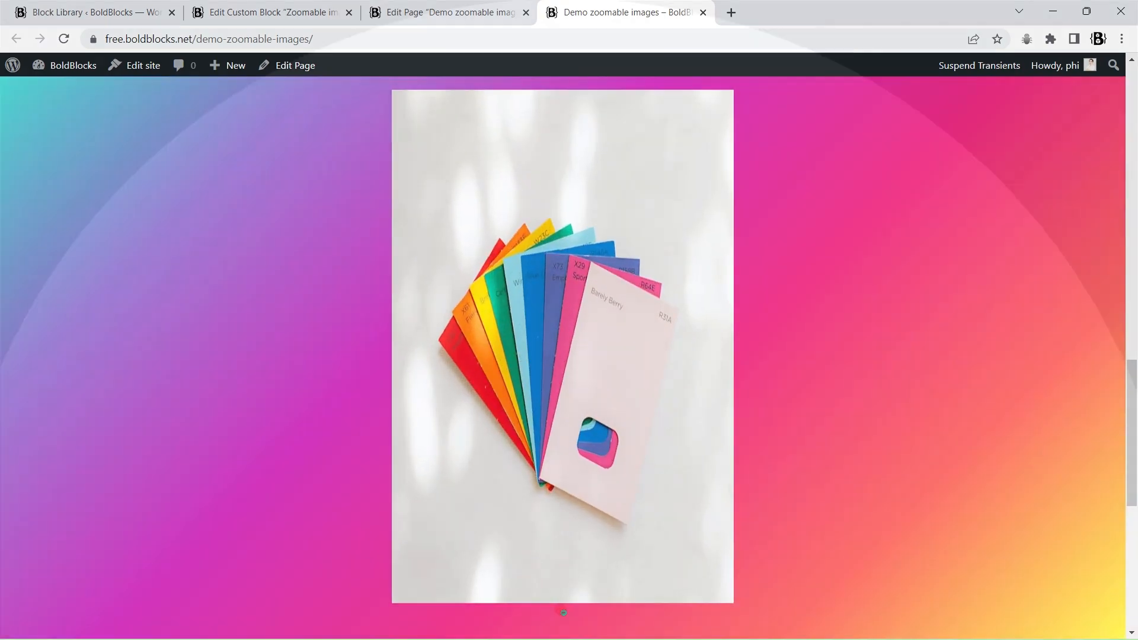
{"action": "left_click", "coordinate": [599, 610]}
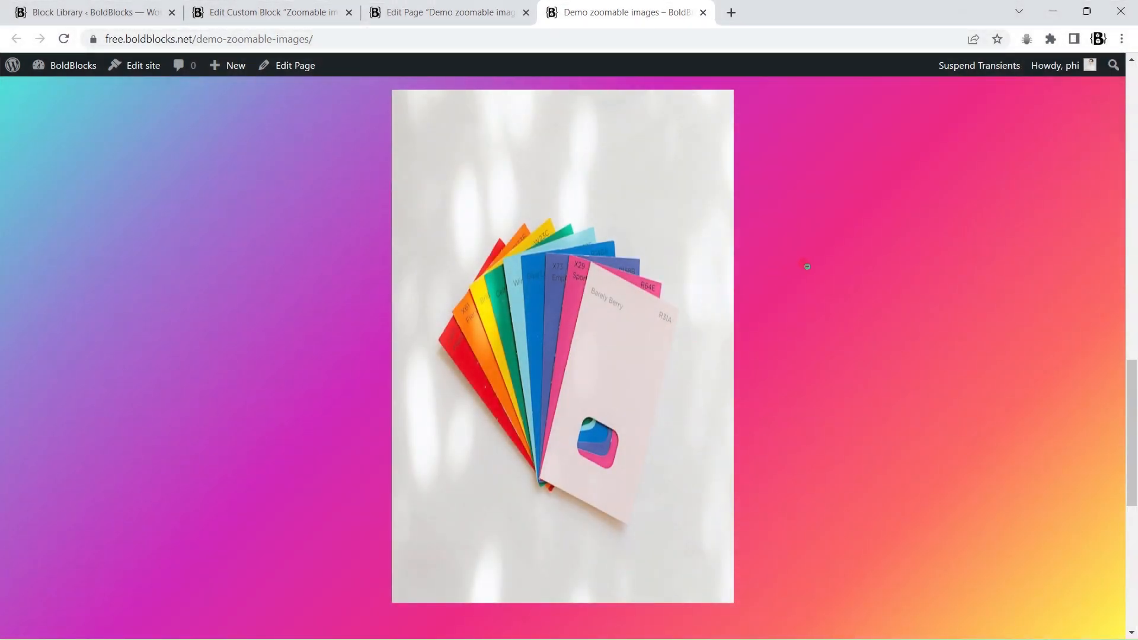
{"action": "left_click", "coordinate": [816, 276]}
{"action": "scroll", "coordinate": [791, 294], "scroll_direction": "down", "scroll_amount": 3}
Step: Return to the page editor and open the scroll-offset attribute of the Zoomable images block
{"action": "left_click", "coordinate": [413, 7]}
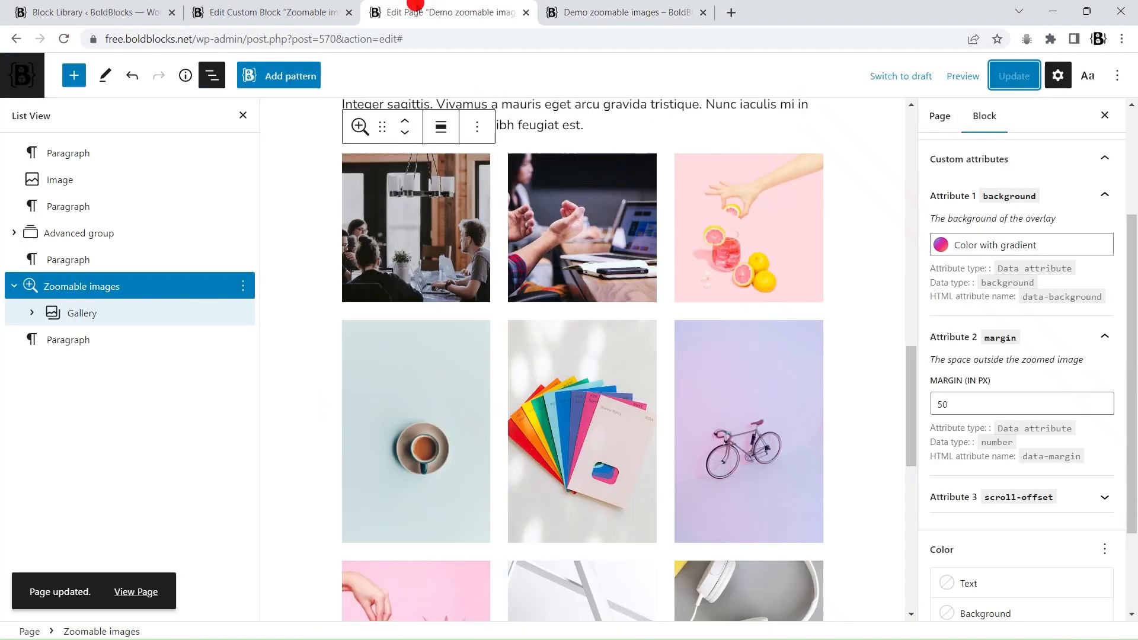
{"action": "scroll", "coordinate": [1114, 415], "scroll_direction": "down", "scroll_amount": 2}
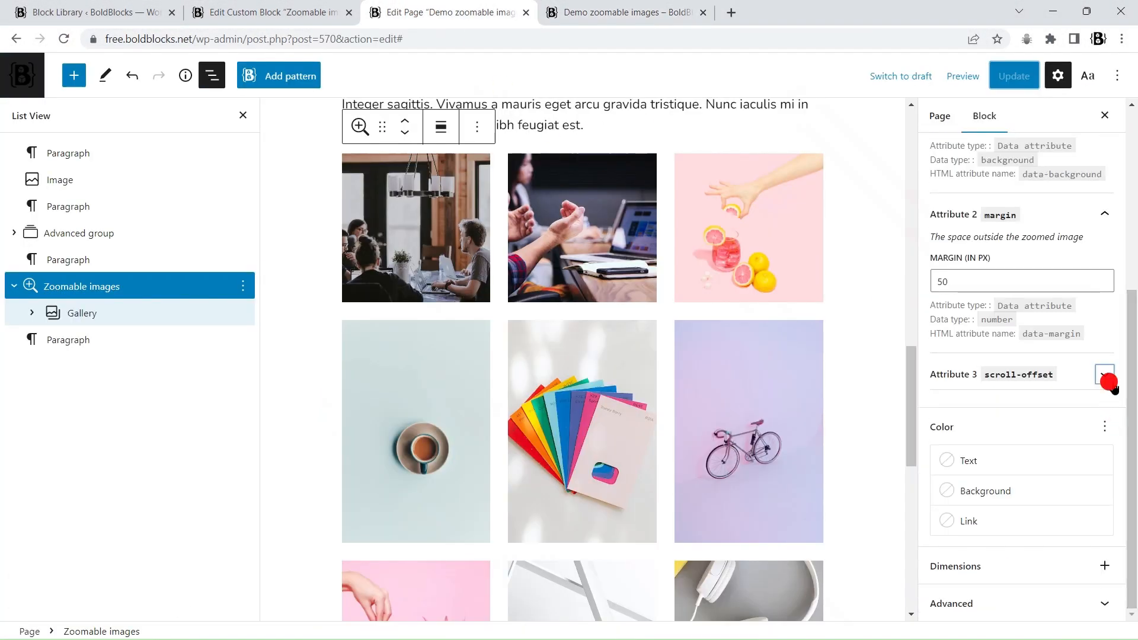
{"action": "left_click", "coordinate": [1106, 379]}
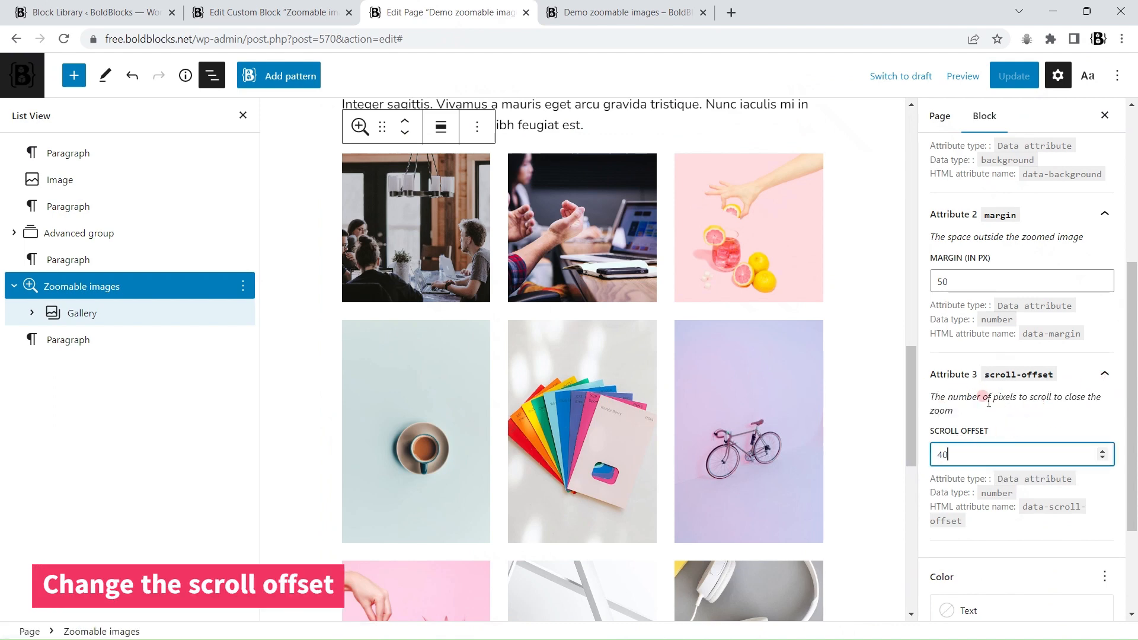
Step: Transform the five blocks above the gallery, from the first paragraph to the last one, into one Zoomable images block and update the page
{"action": "scroll", "coordinate": [772, 347], "scroll_direction": "up", "scroll_amount": 3}
{"action": "scroll", "coordinate": [713, 311], "scroll_direction": "up", "scroll_amount": 6}
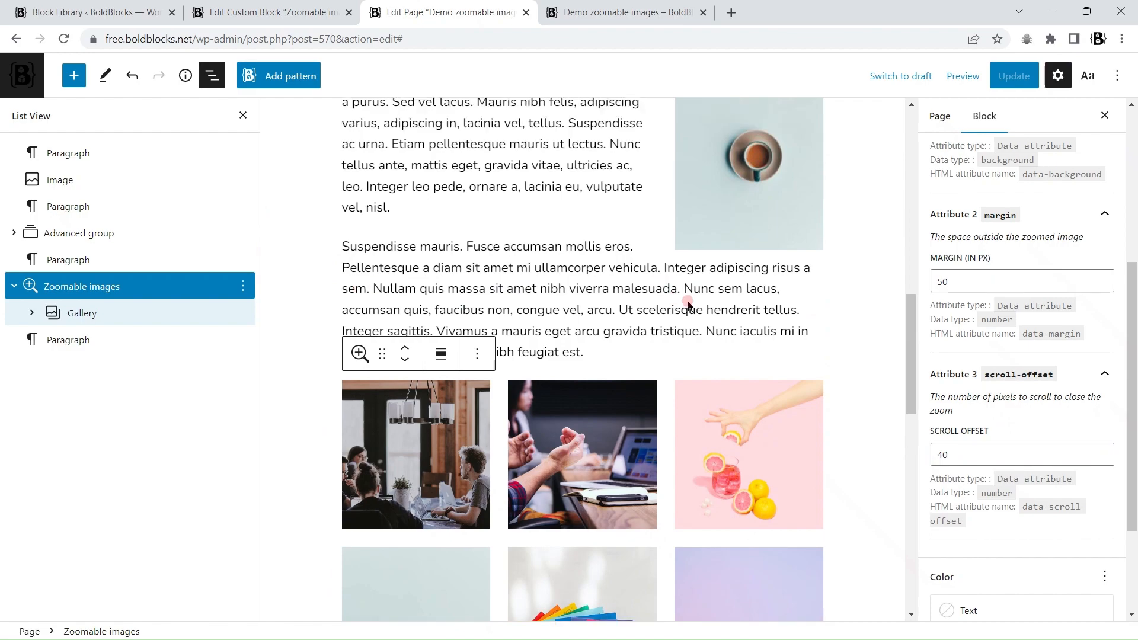
{"action": "scroll", "coordinate": [713, 311], "scroll_direction": "down", "scroll_amount": 6}
{"action": "scroll", "coordinate": [713, 311], "scroll_direction": "up", "scroll_amount": 3}
{"action": "scroll", "coordinate": [713, 311], "scroll_direction": "up", "scroll_amount": 9}
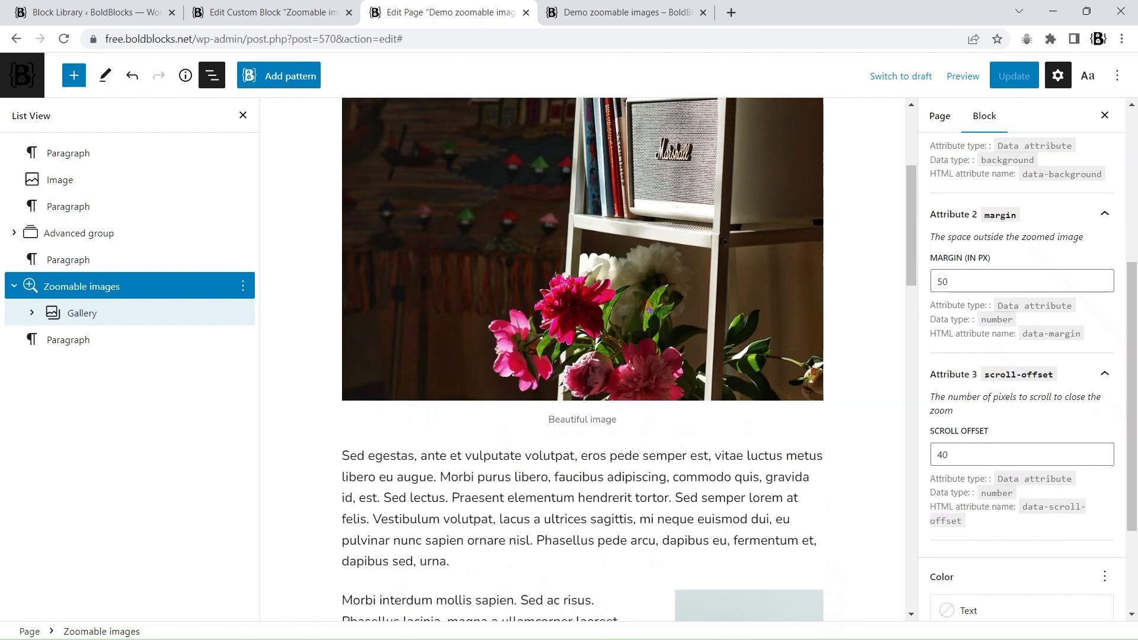
{"action": "scroll", "coordinate": [760, 434], "scroll_direction": "down", "scroll_amount": 6}
{"action": "left_click", "coordinate": [57, 155]}
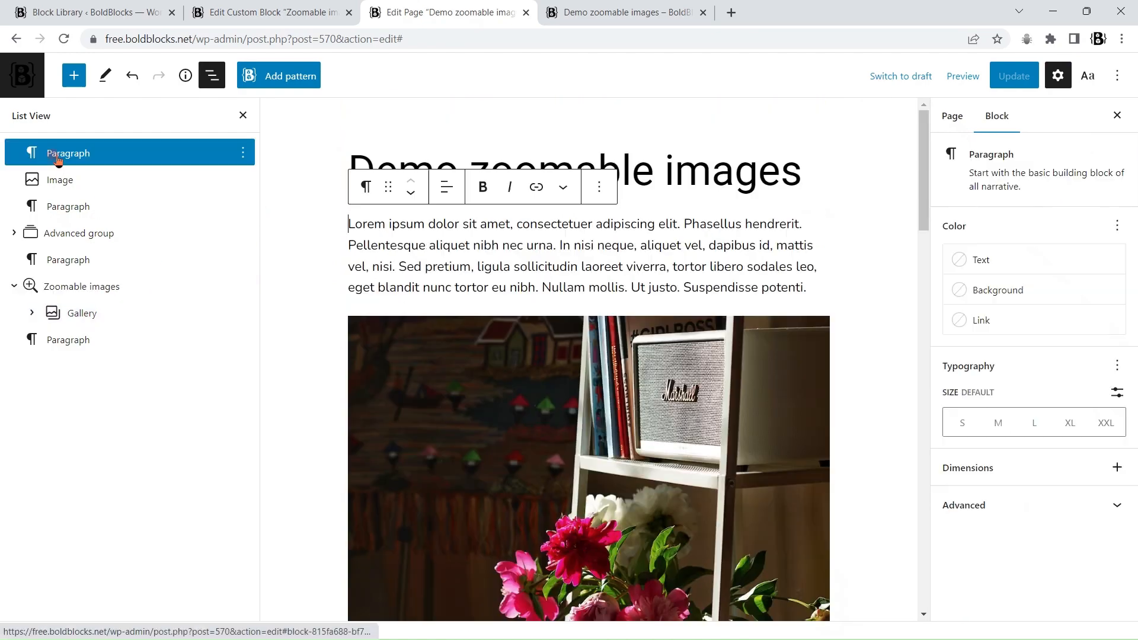
{"action": "left_click", "coordinate": [67, 261], "text": "shift"}
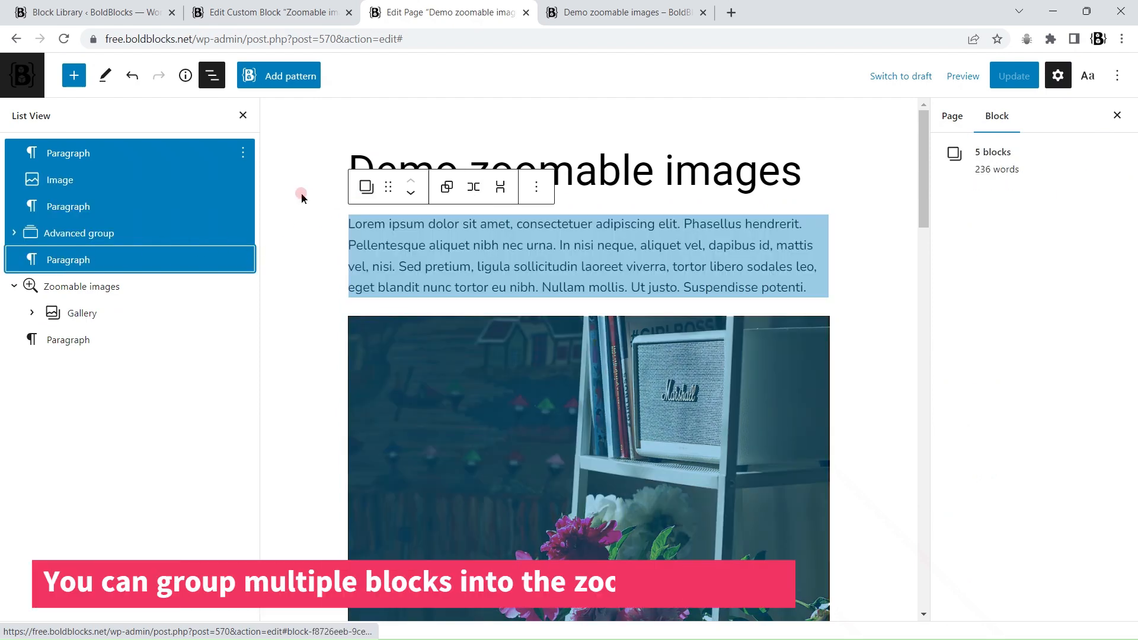
{"action": "left_click", "coordinate": [366, 188]}
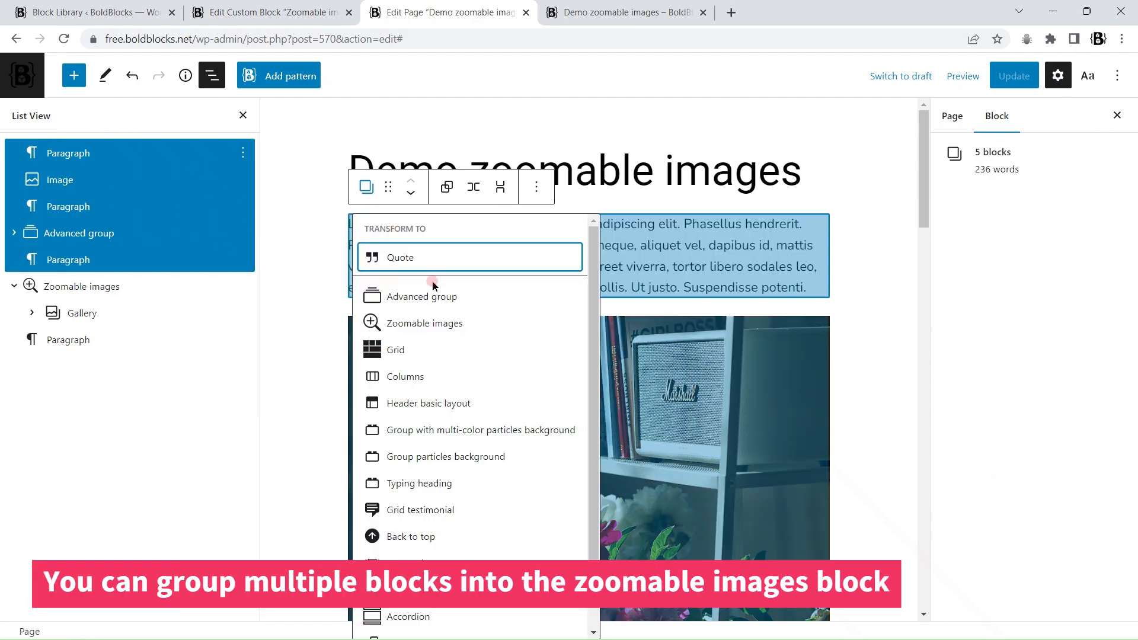
{"action": "left_click", "coordinate": [414, 323]}
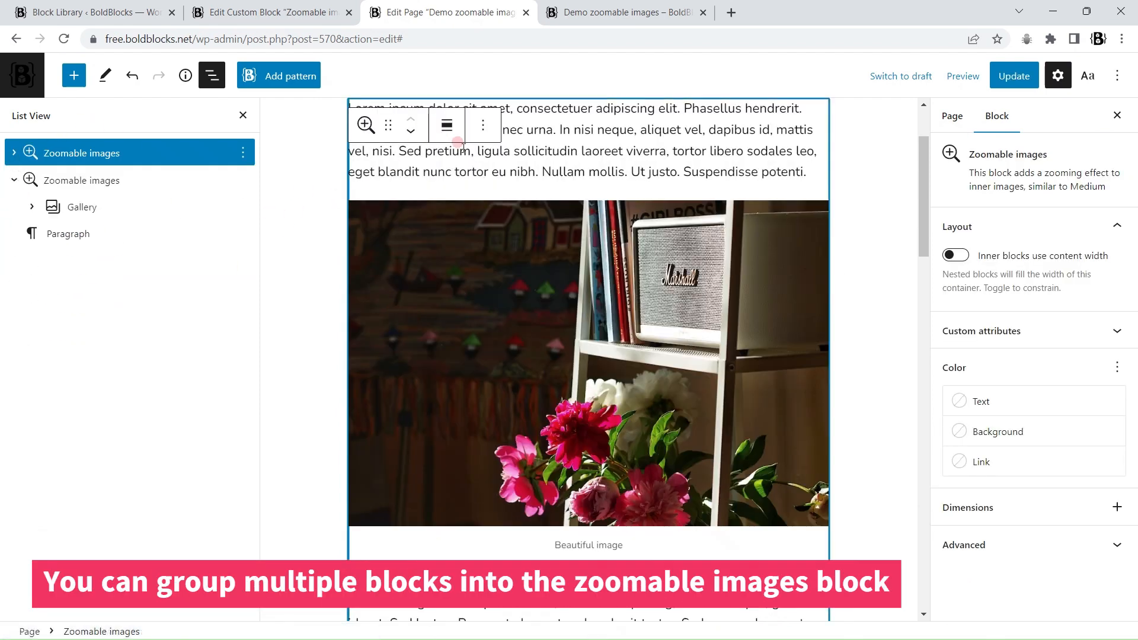
{"action": "left_click", "coordinate": [1125, 335]}
{"action": "left_click", "coordinate": [1125, 335]}
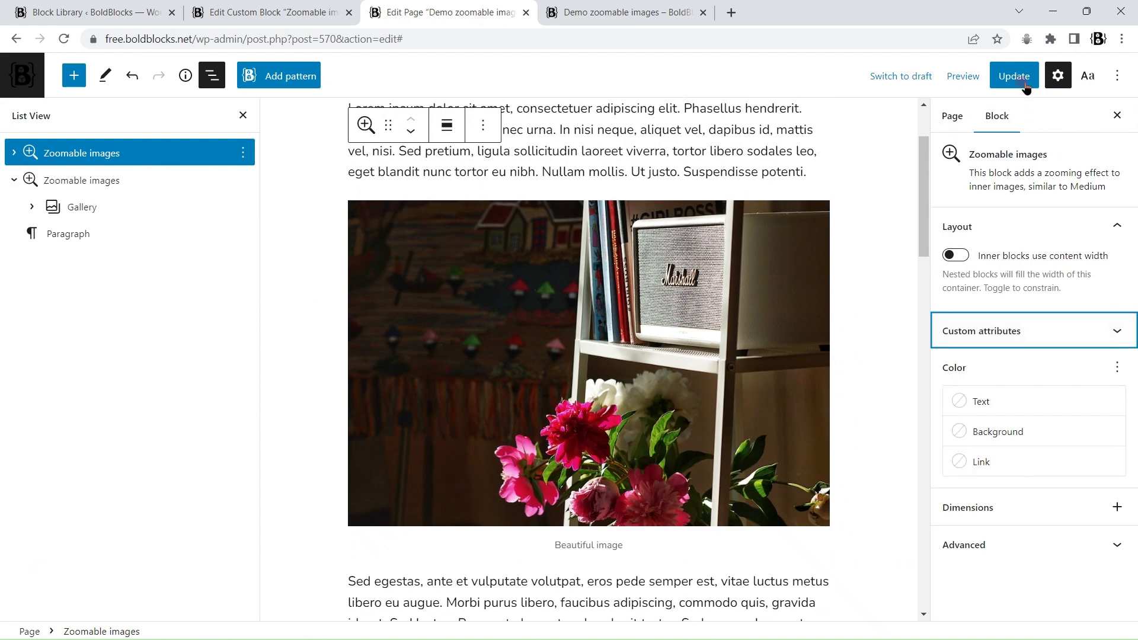
{"action": "left_click", "coordinate": [1014, 76]}
Step: Reload the published page and check the zoom effect on the flower shelf photo, the coffee cup image beside the text and the gallery
{"action": "left_click", "coordinate": [628, 11]}
{"action": "left_click", "coordinate": [67, 39]}
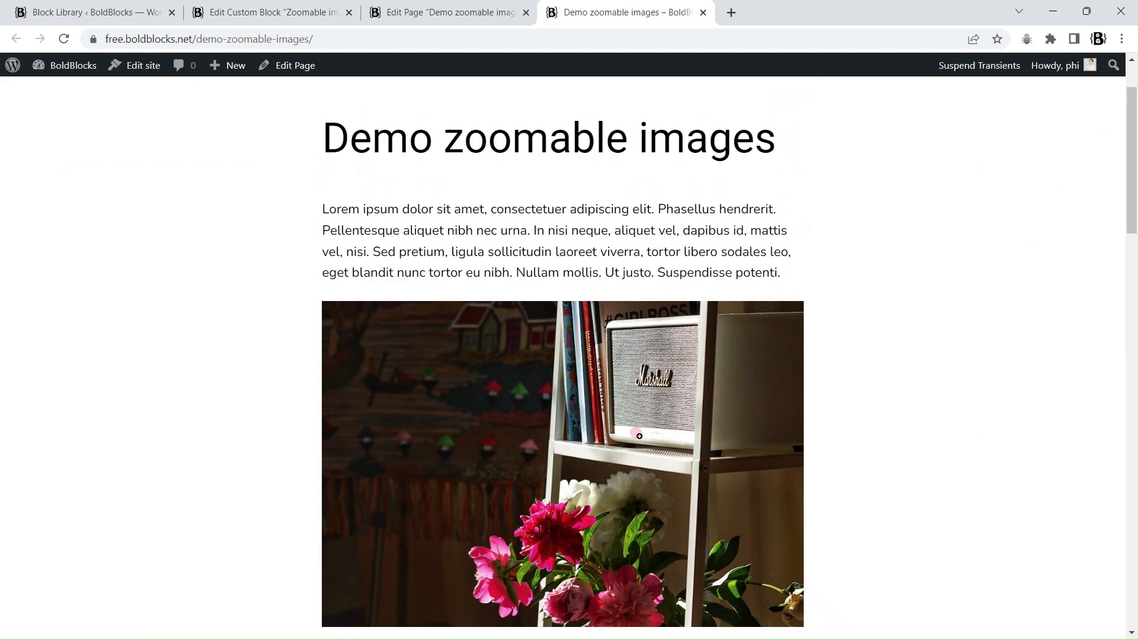
{"action": "left_click", "coordinate": [639, 437]}
{"action": "scroll", "coordinate": [1046, 389], "scroll_direction": "down", "scroll_amount": 3}
{"action": "left_click", "coordinate": [1012, 401]}
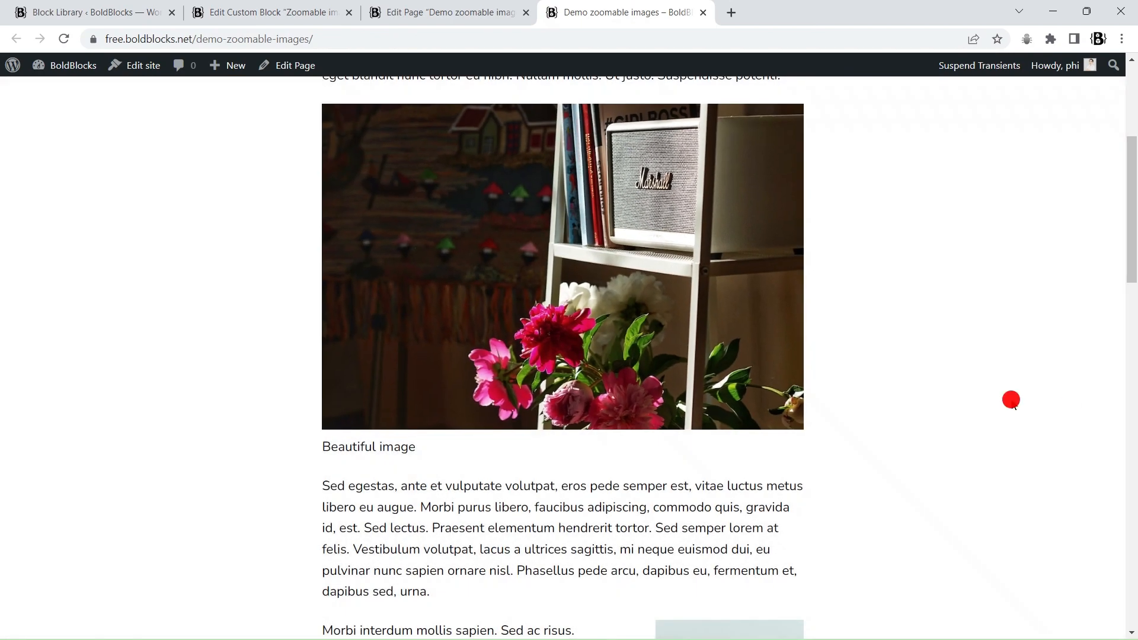
{"action": "scroll", "coordinate": [1011, 400], "scroll_direction": "down", "scroll_amount": 5}
{"action": "left_click", "coordinate": [782, 299]}
{"action": "scroll", "coordinate": [955, 362], "scroll_direction": "down", "scroll_amount": 5}
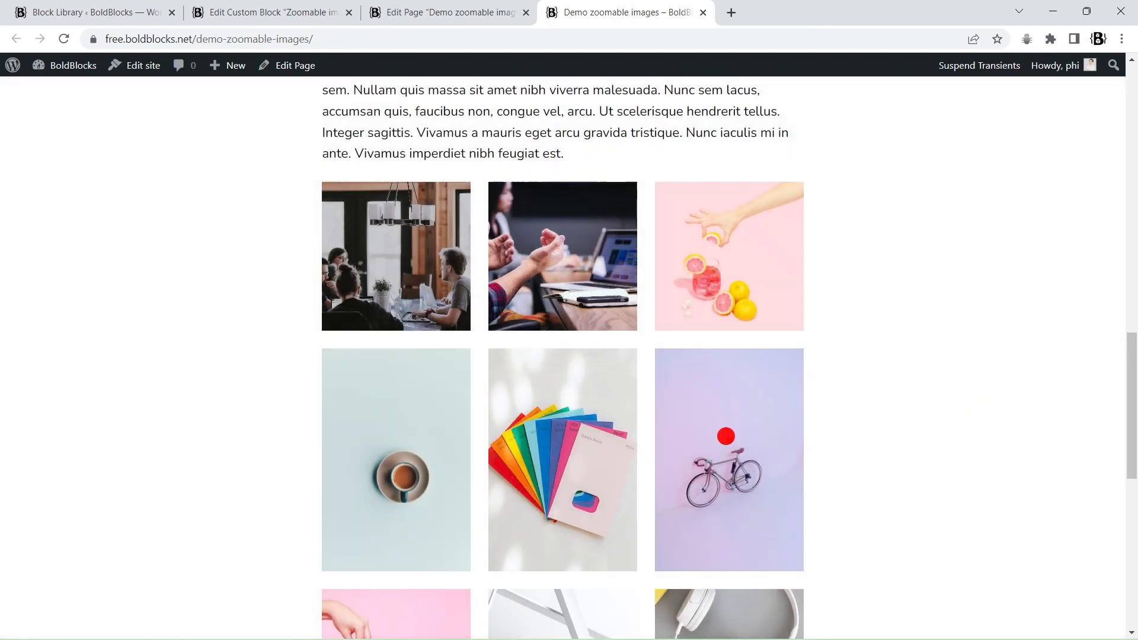
{"action": "left_click", "coordinate": [770, 433]}
{"action": "scroll", "coordinate": [912, 419], "scroll_direction": "down", "scroll_amount": 3}
{"action": "scroll", "coordinate": [869, 378], "scroll_direction": "up", "scroll_amount": 10}
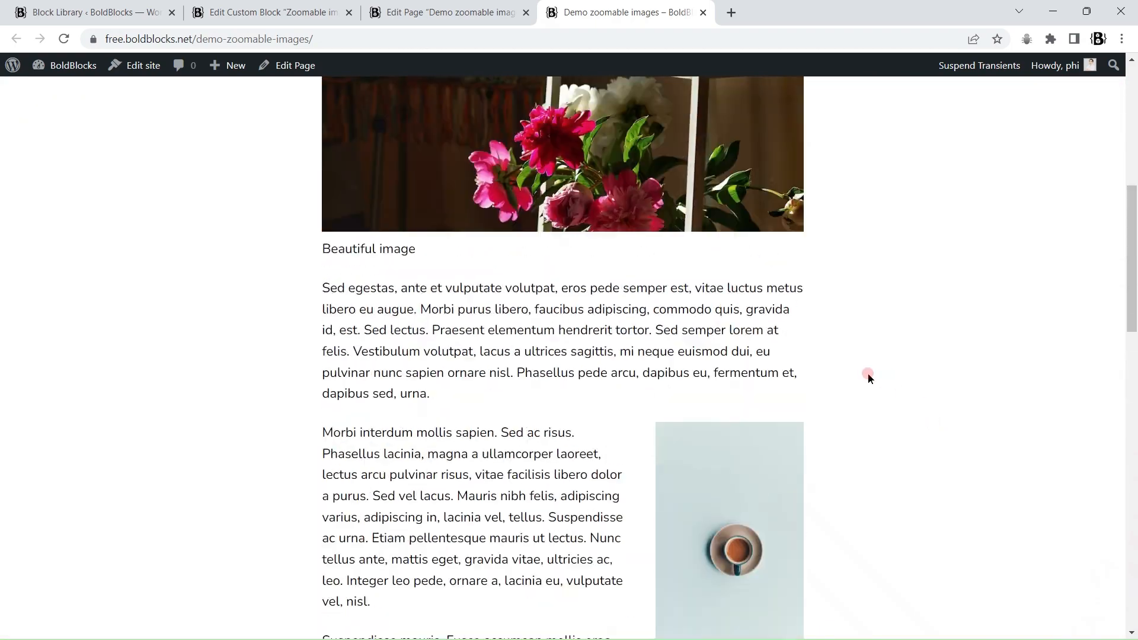
{"action": "scroll", "coordinate": [563, 377], "scroll_direction": "up", "scroll_amount": 5}
Step: Return to the page editor, close the List View and insert a new Zoomable images block below the last paragraph
{"action": "left_click", "coordinate": [437, 12]}
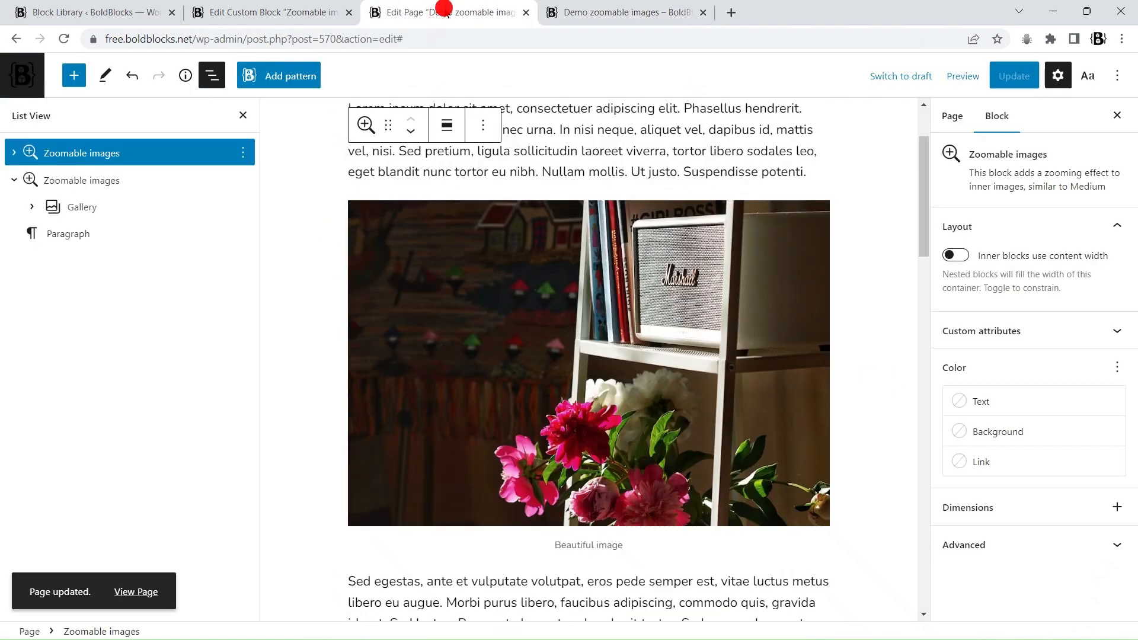
{"action": "left_click", "coordinate": [243, 116]}
{"action": "scroll", "coordinate": [724, 319], "scroll_direction": "down", "scroll_amount": 15}
{"action": "left_click", "coordinate": [527, 399]}
{"action": "type", "text": "/z"}
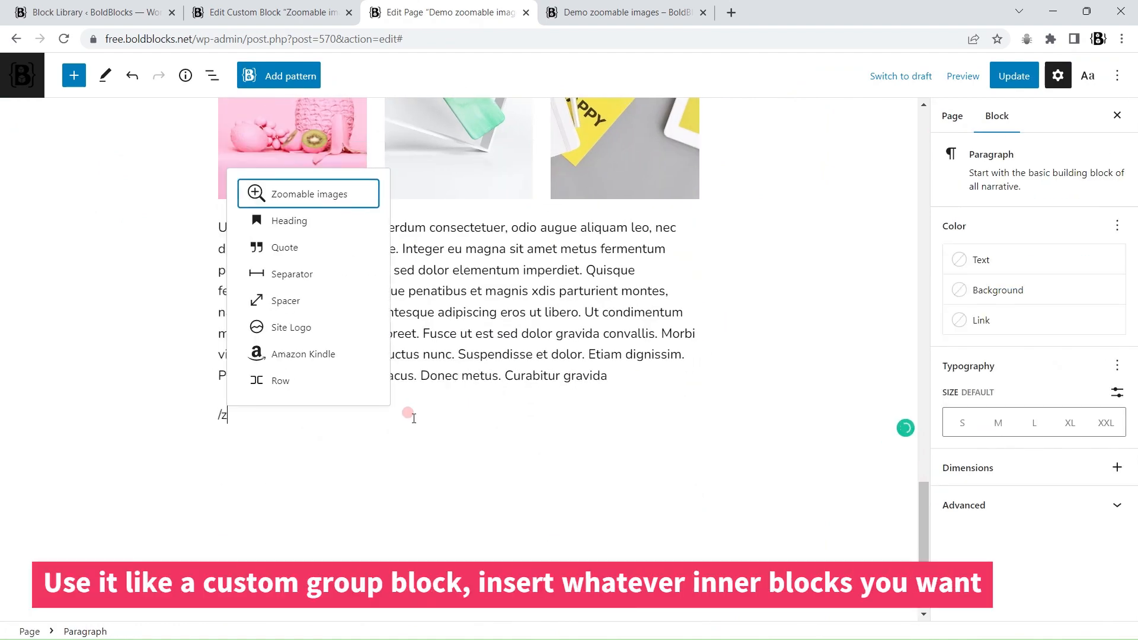
{"action": "key", "text": "Return"}
Step: Add an Image block with third.jpg from the media library inside the new Zoomable images block and update the page
{"action": "left_click", "coordinate": [413, 423]}
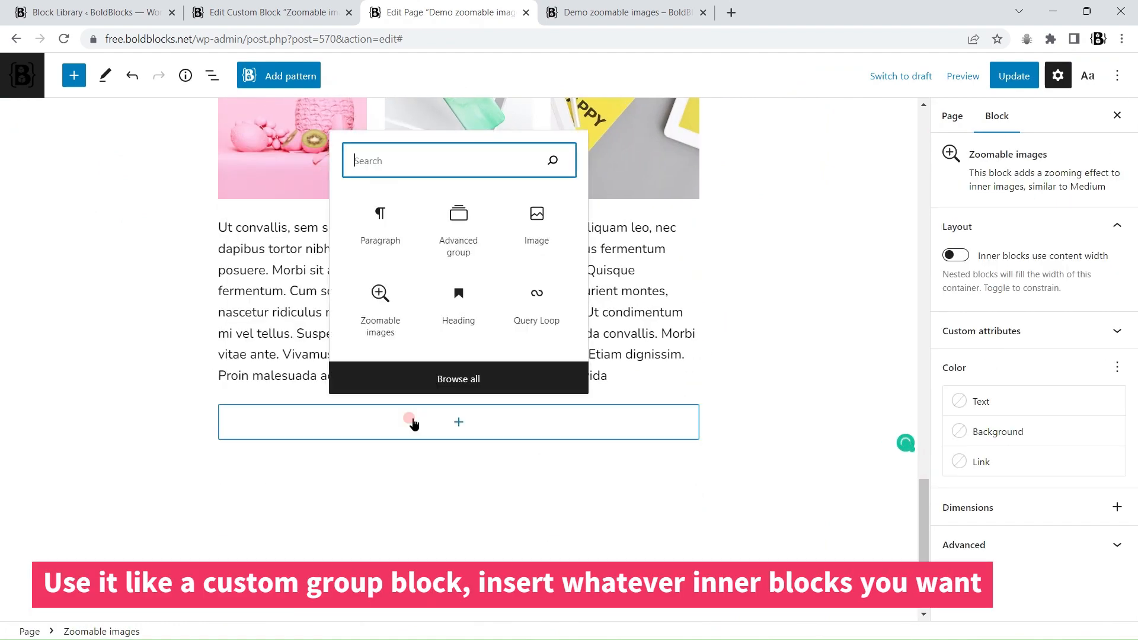
{"action": "left_click", "coordinate": [520, 243]}
{"action": "left_click", "coordinate": [354, 505]}
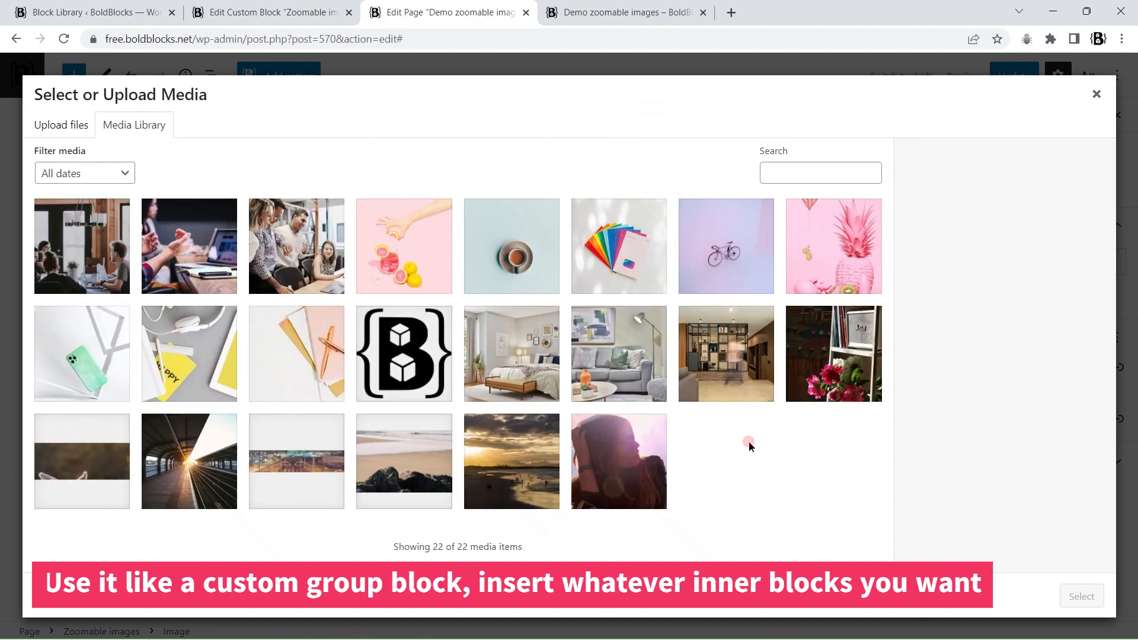
{"action": "left_click", "coordinate": [610, 246]}
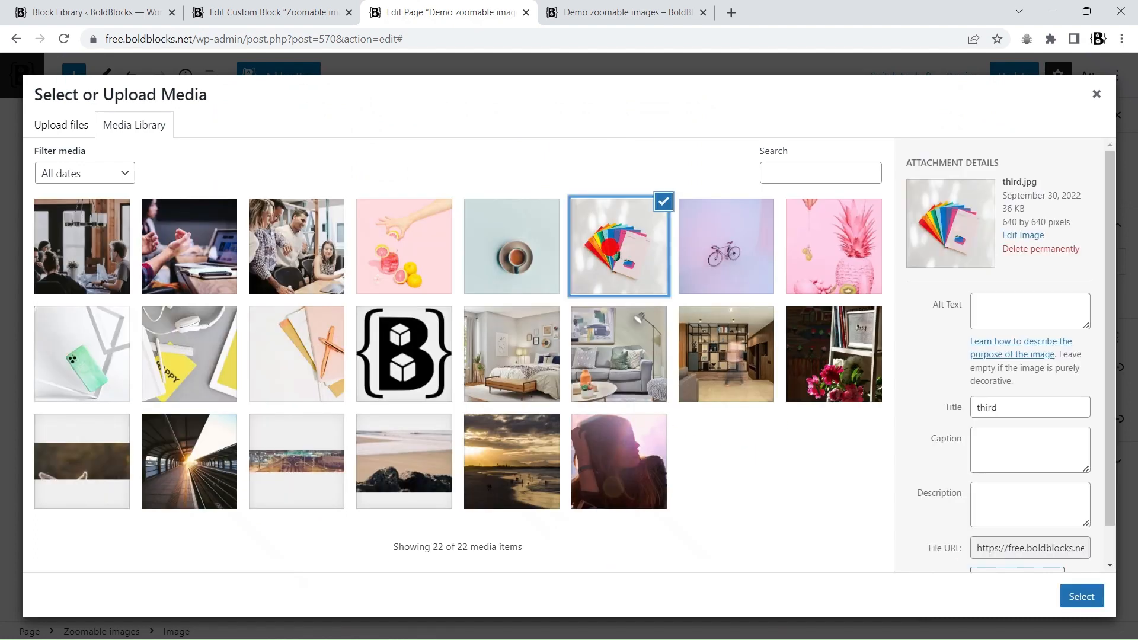
{"action": "left_click", "coordinate": [1082, 596]}
{"action": "scroll", "coordinate": [538, 369], "scroll_direction": "up", "scroll_amount": 7}
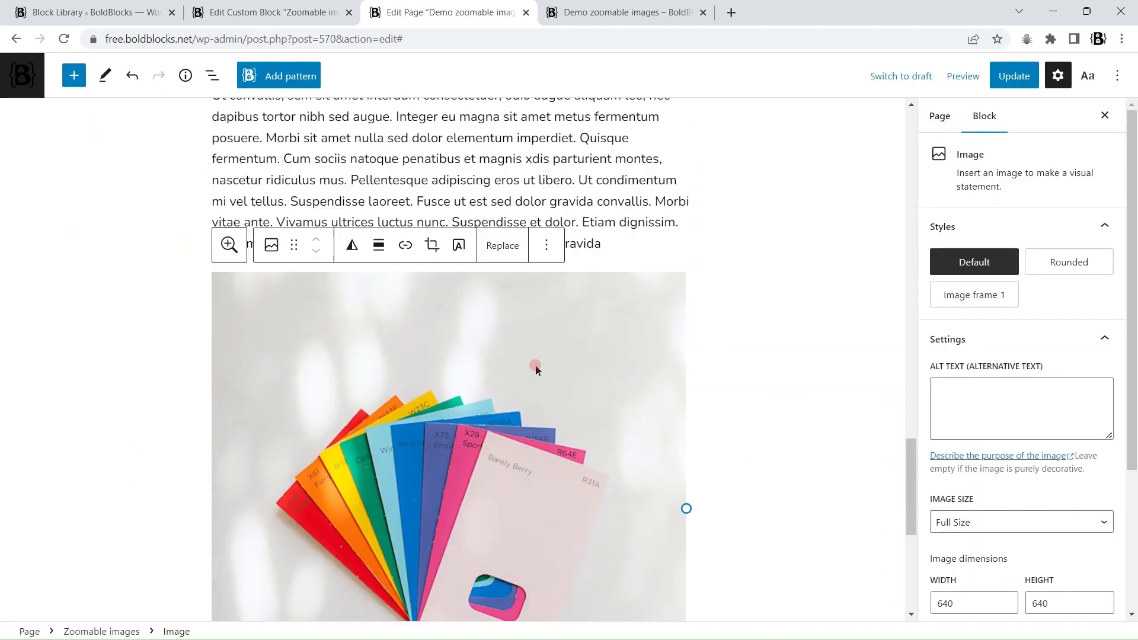
{"action": "left_click", "coordinate": [1017, 82]}
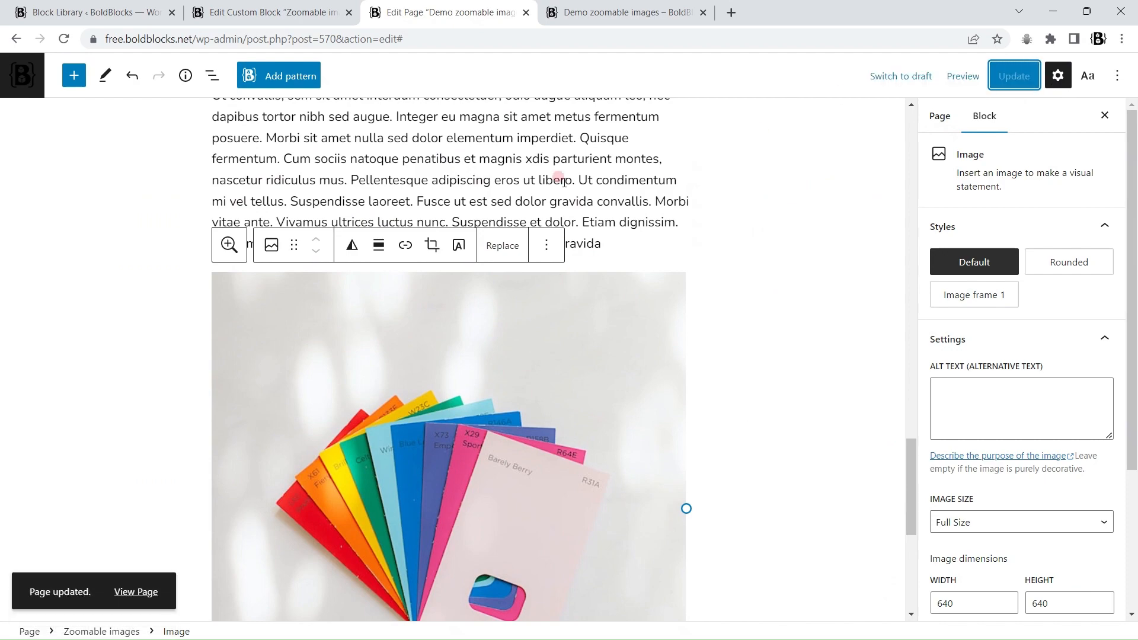
Step: Reload the published page and check the zoom effect on the colour swatches image below the last paragraph
{"action": "left_click", "coordinate": [604, 14]}
{"action": "left_click", "coordinate": [64, 39]}
{"action": "scroll", "coordinate": [812, 285], "scroll_direction": "down", "scroll_amount": 15}
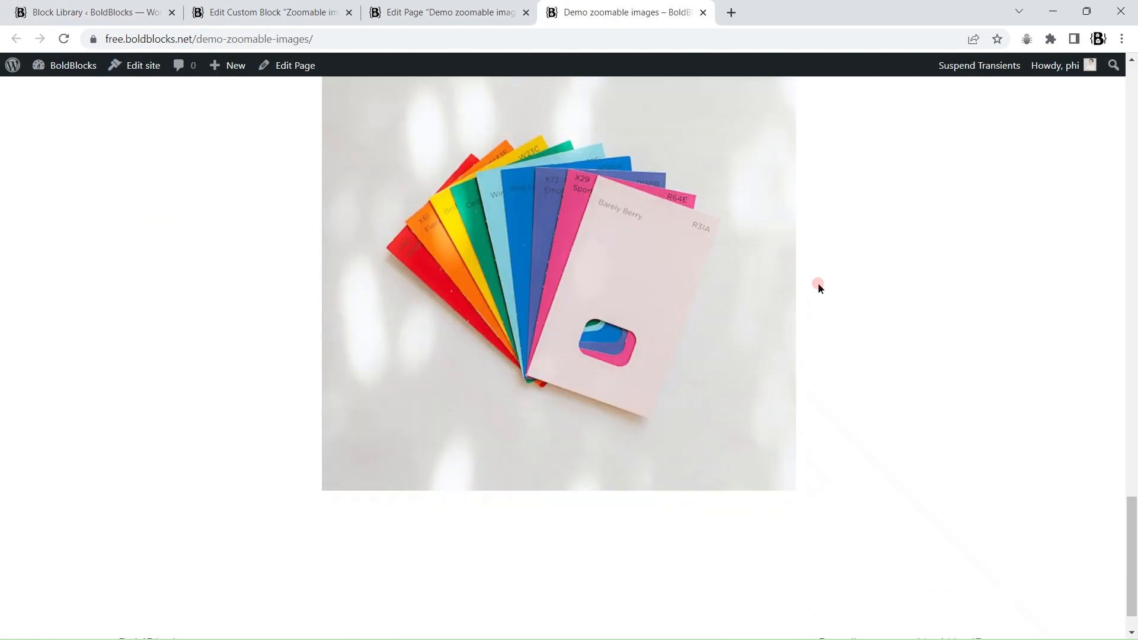
{"action": "left_click", "coordinate": [590, 257]}
{"action": "left_click", "coordinate": [900, 325]}
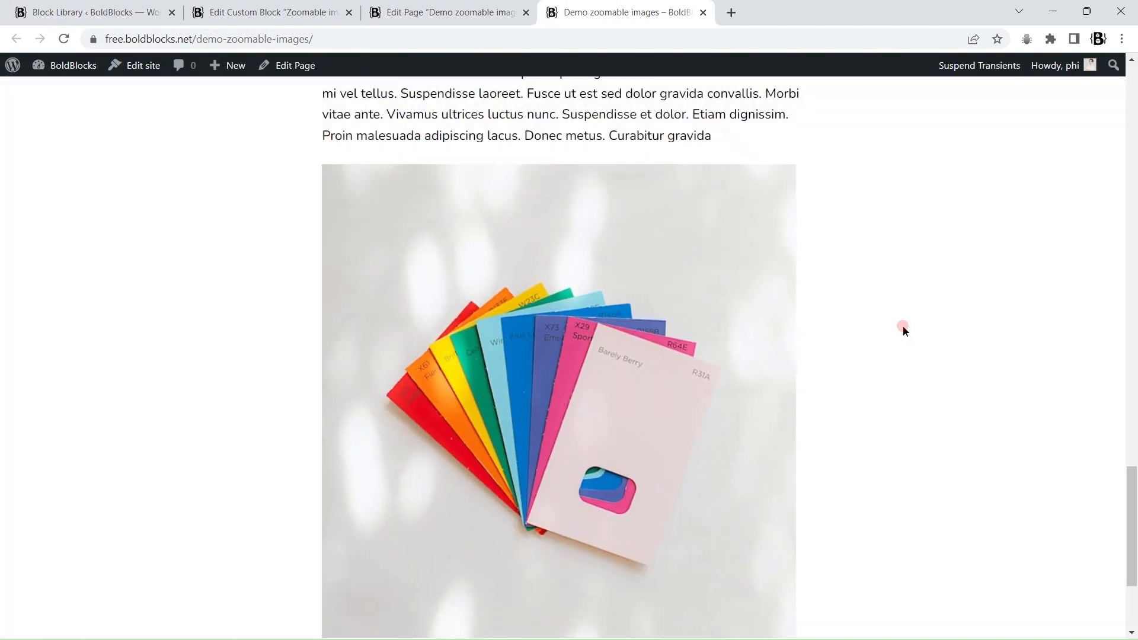
{"action": "left_click", "coordinate": [640, 320]}
{"action": "scroll", "coordinate": [994, 424], "scroll_direction": "up", "scroll_amount": 3}
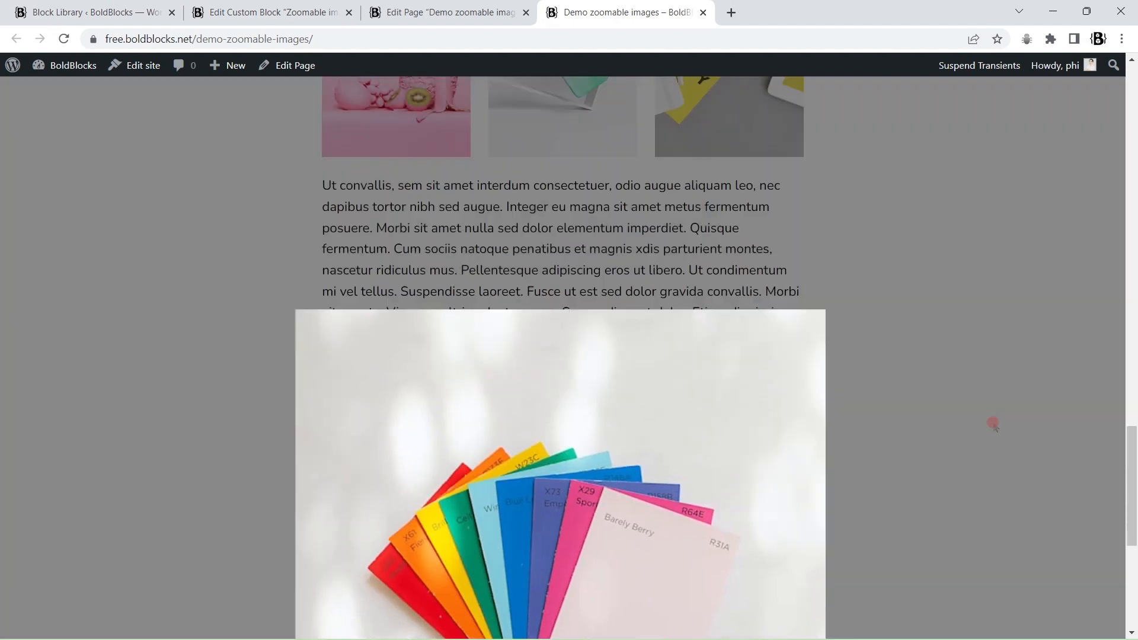